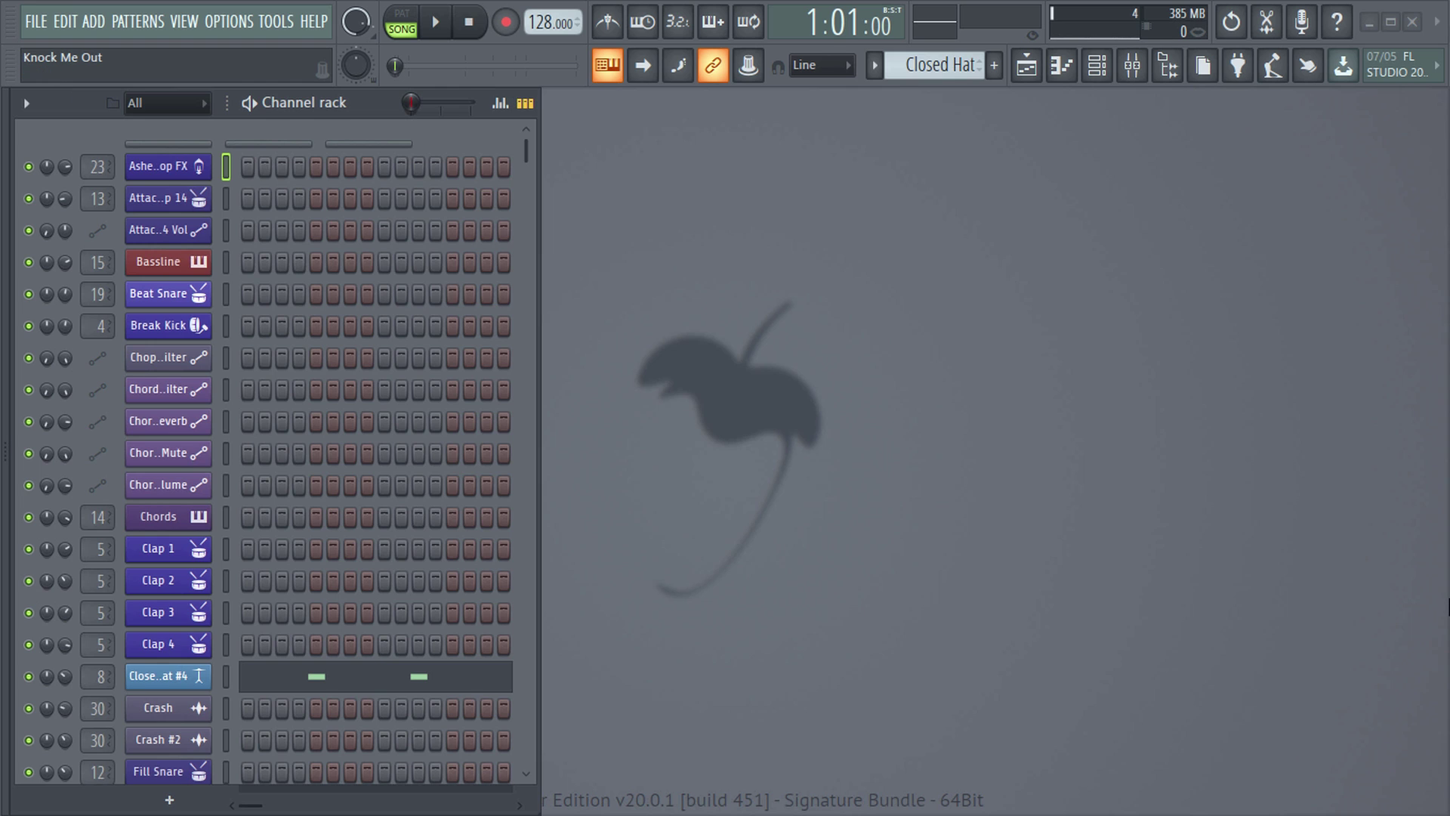
- Look over the channel rack and display the mixer alongside it
scroll(333, 378, "down", 5)
scroll(351, 447, "up", 5)
left_click(1132, 66)
key("F6")
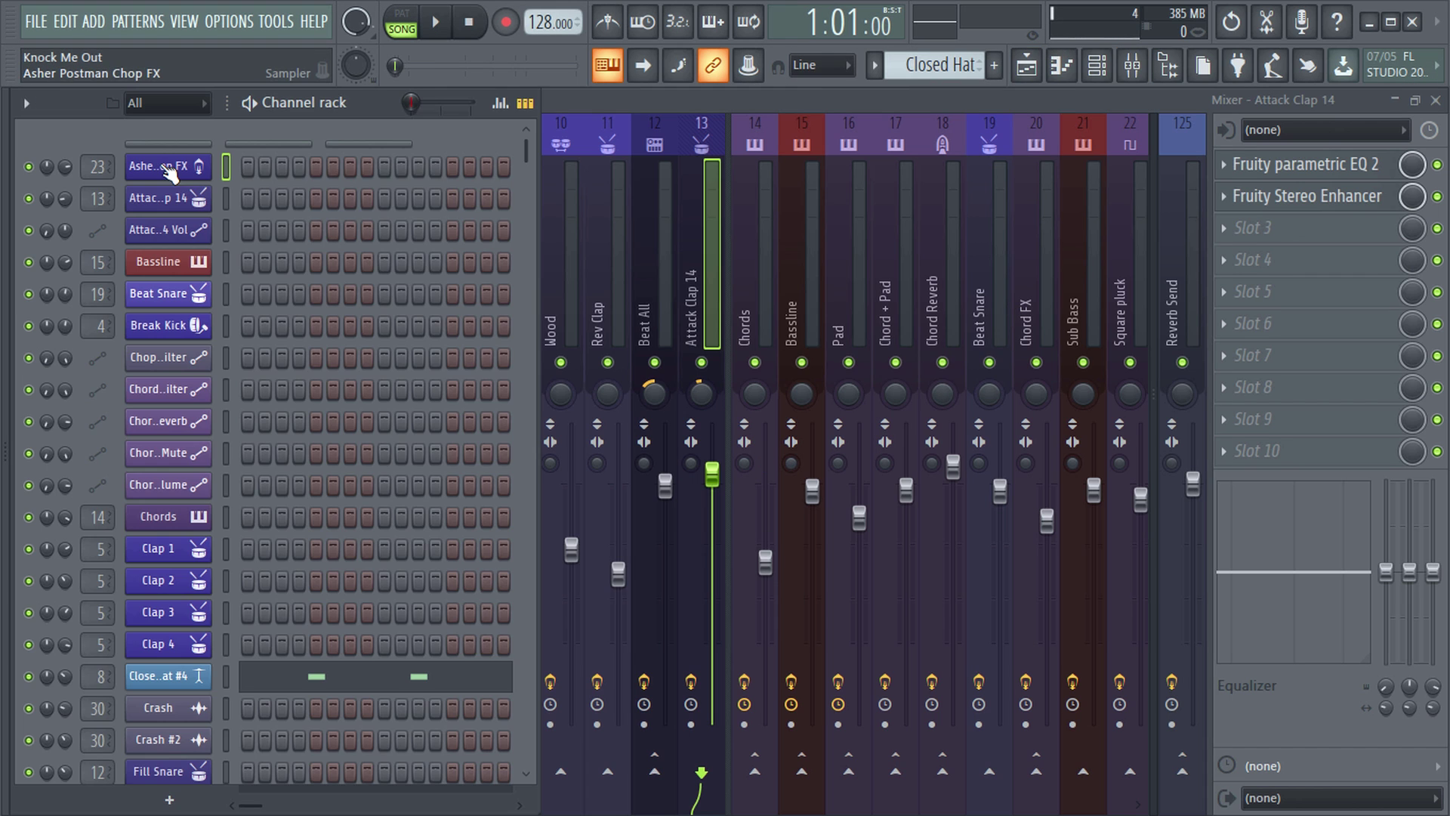
- Open the piano roll of the Asher Postman Chop FX channel, close it and reopen it
right_click(166, 171)
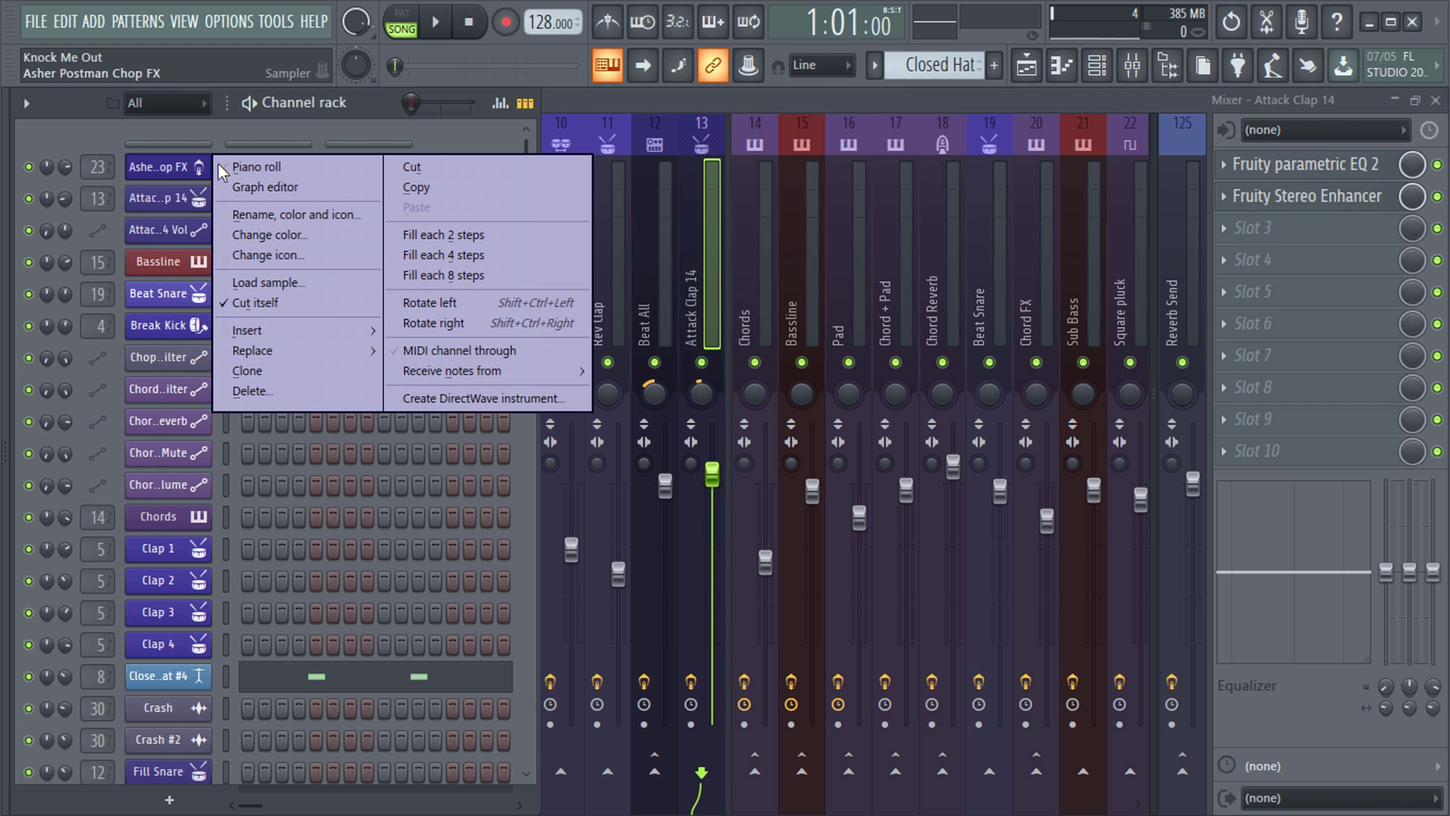
left_click(252, 166)
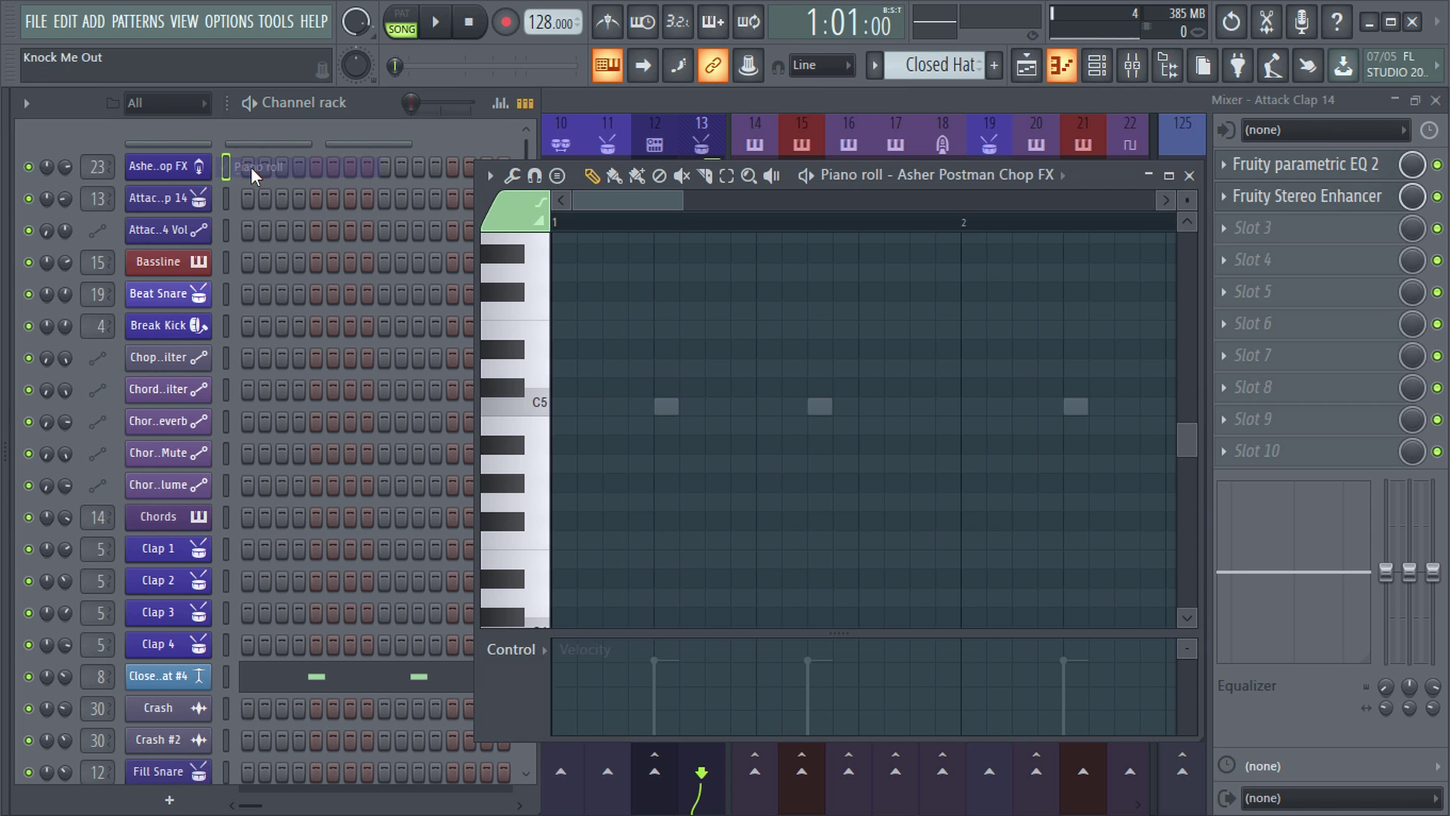
left_click(1190, 175)
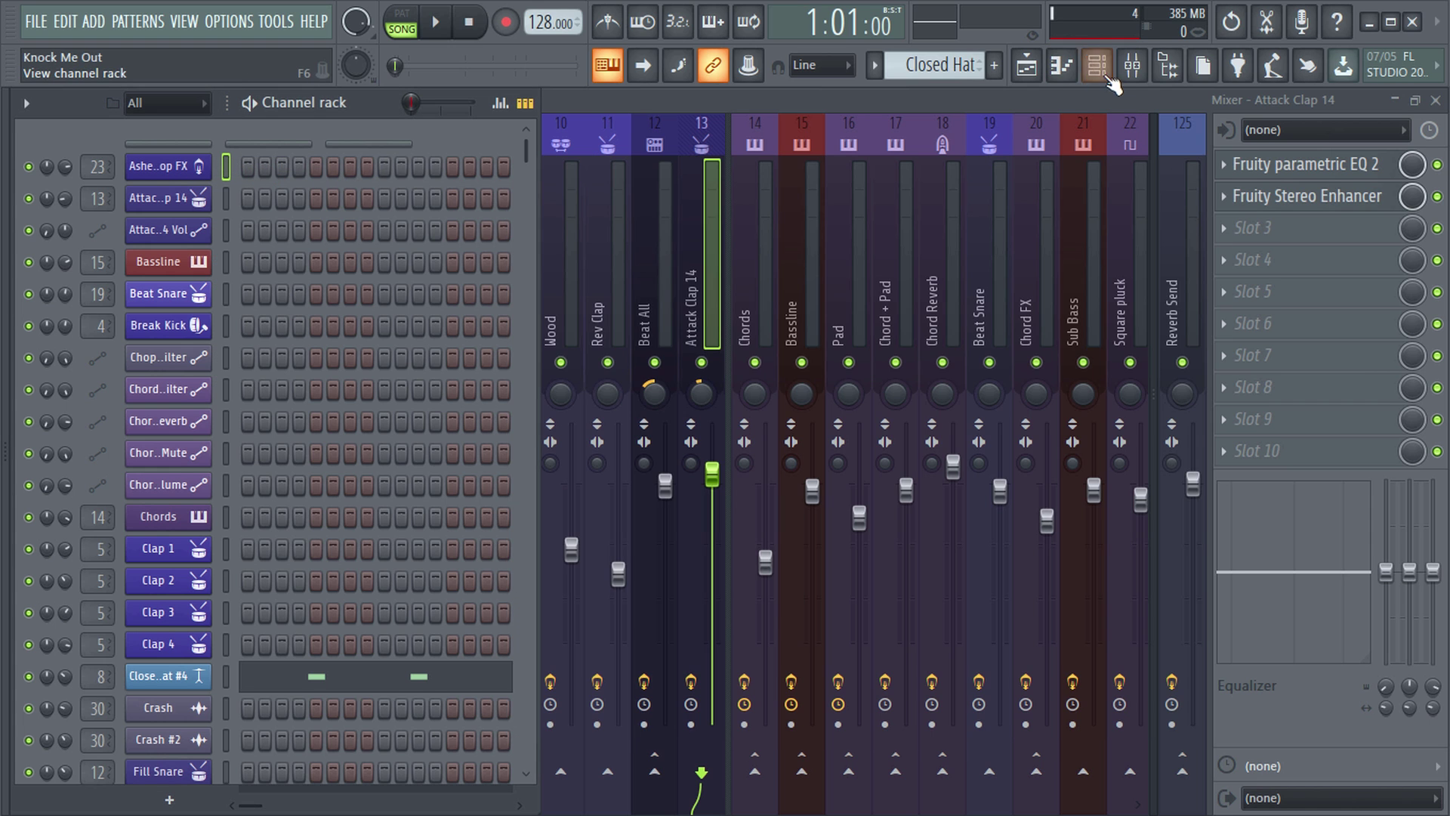
left_click(1065, 66)
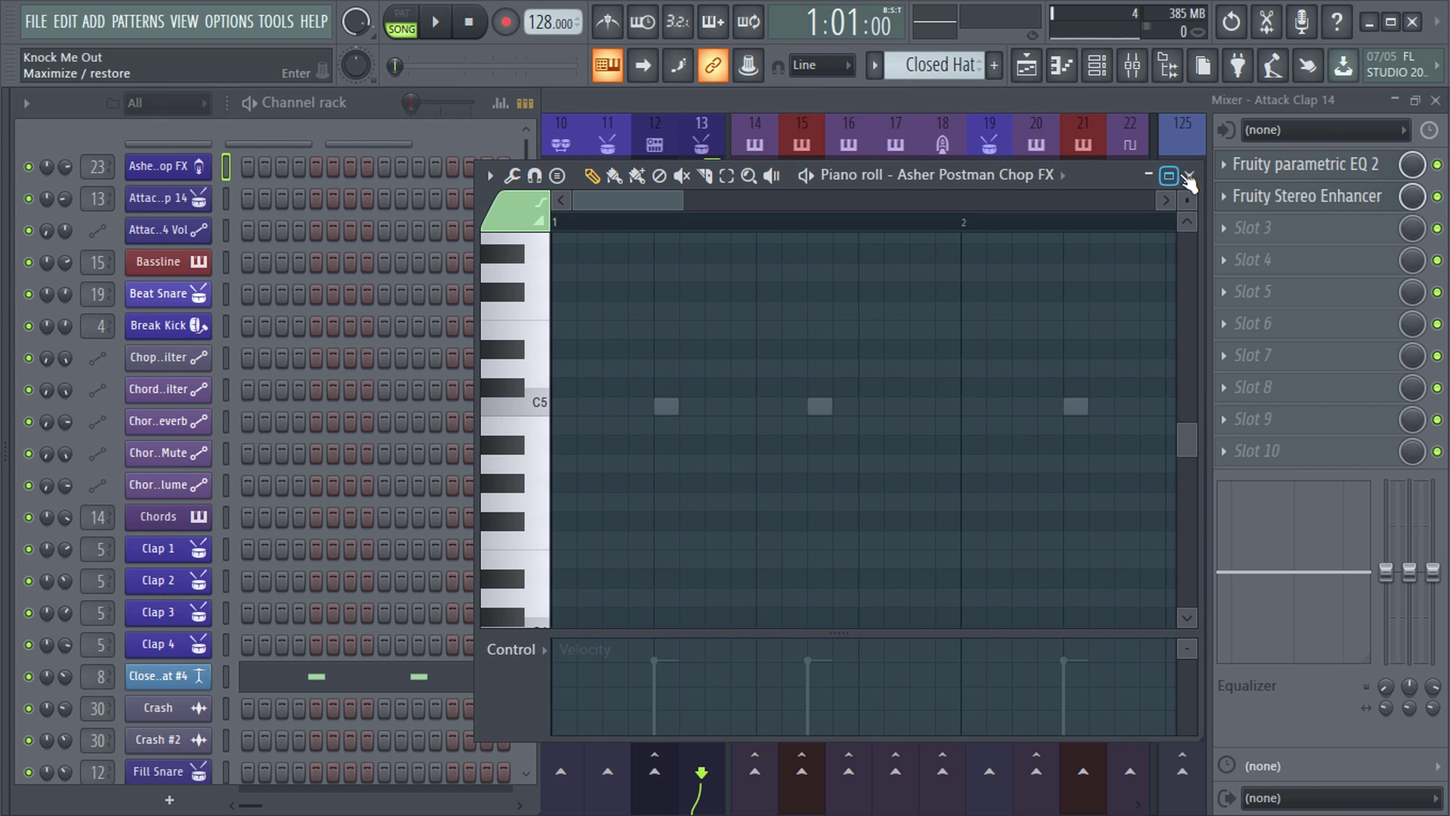
- Add ascending notes C5, C#5 and D5 at steps 11 and 14 of bar 1 and the start of bar 2, and close the piano roll
left_click(823, 407)
left_click(896, 387)
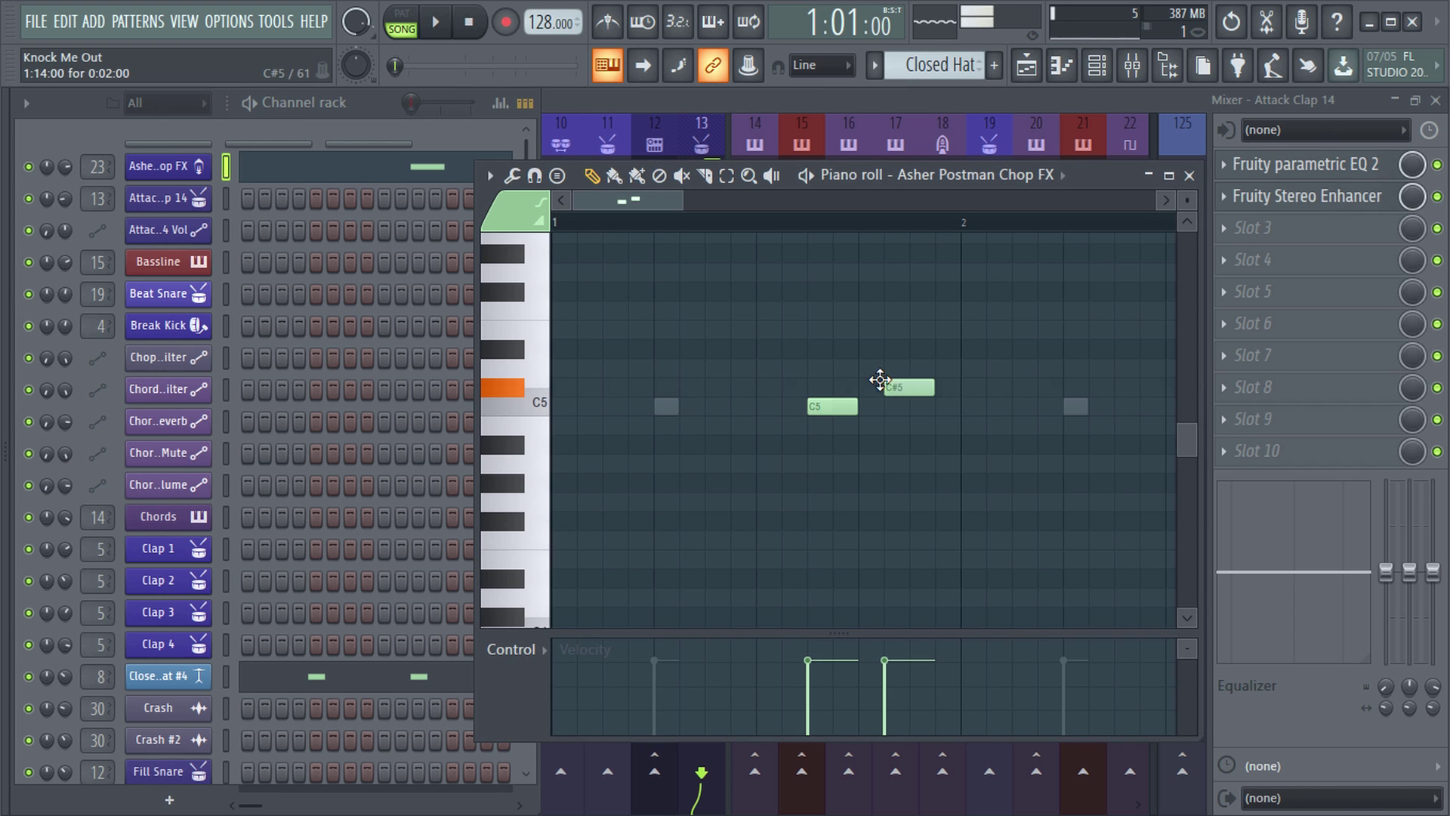
left_click(965, 368)
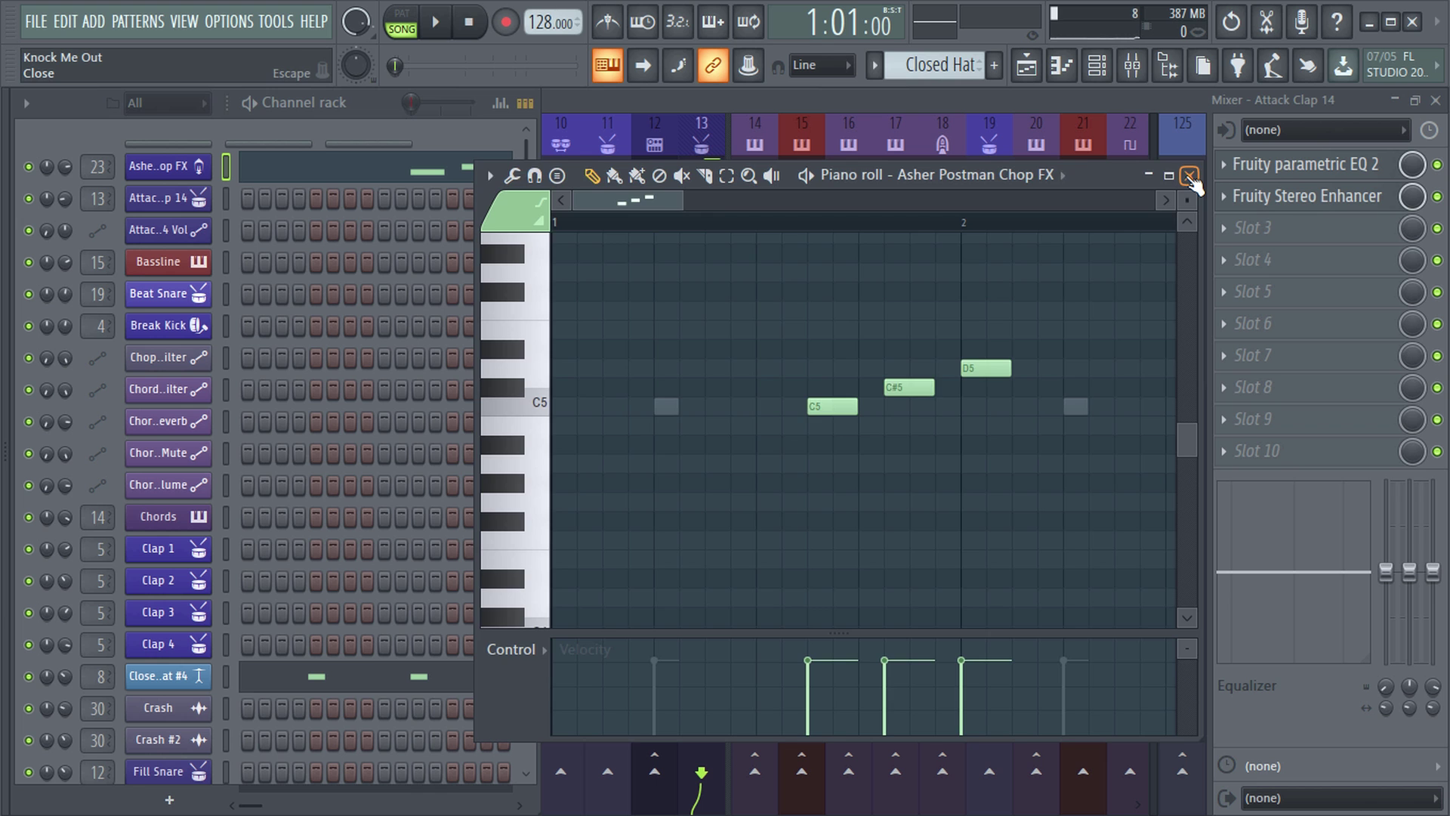
left_click(1190, 177)
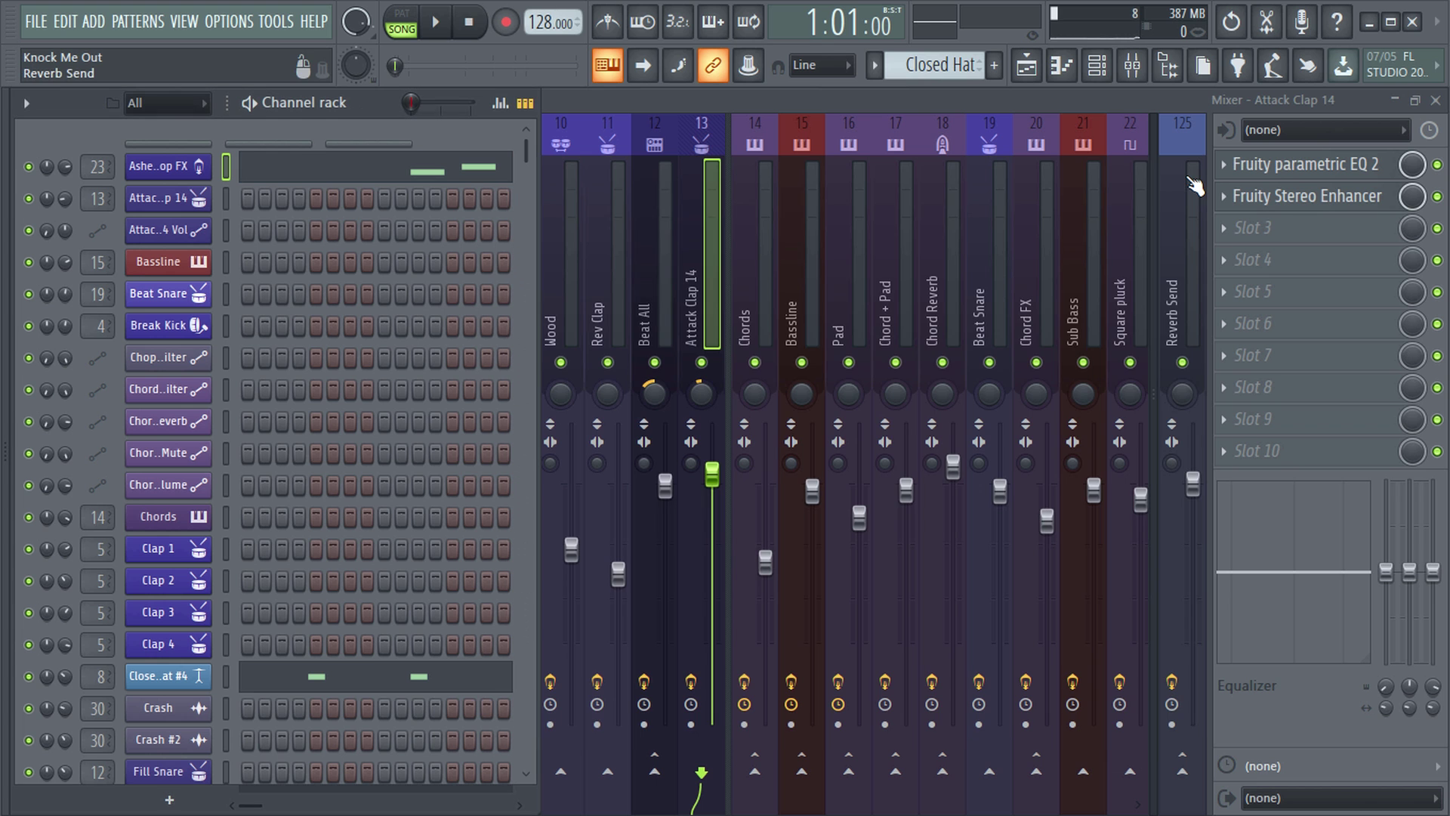
- Review the playlist arrangement, and bring up the piano roll and the mixer
left_click(1027, 67)
scroll(1129, 695, "down", 4)
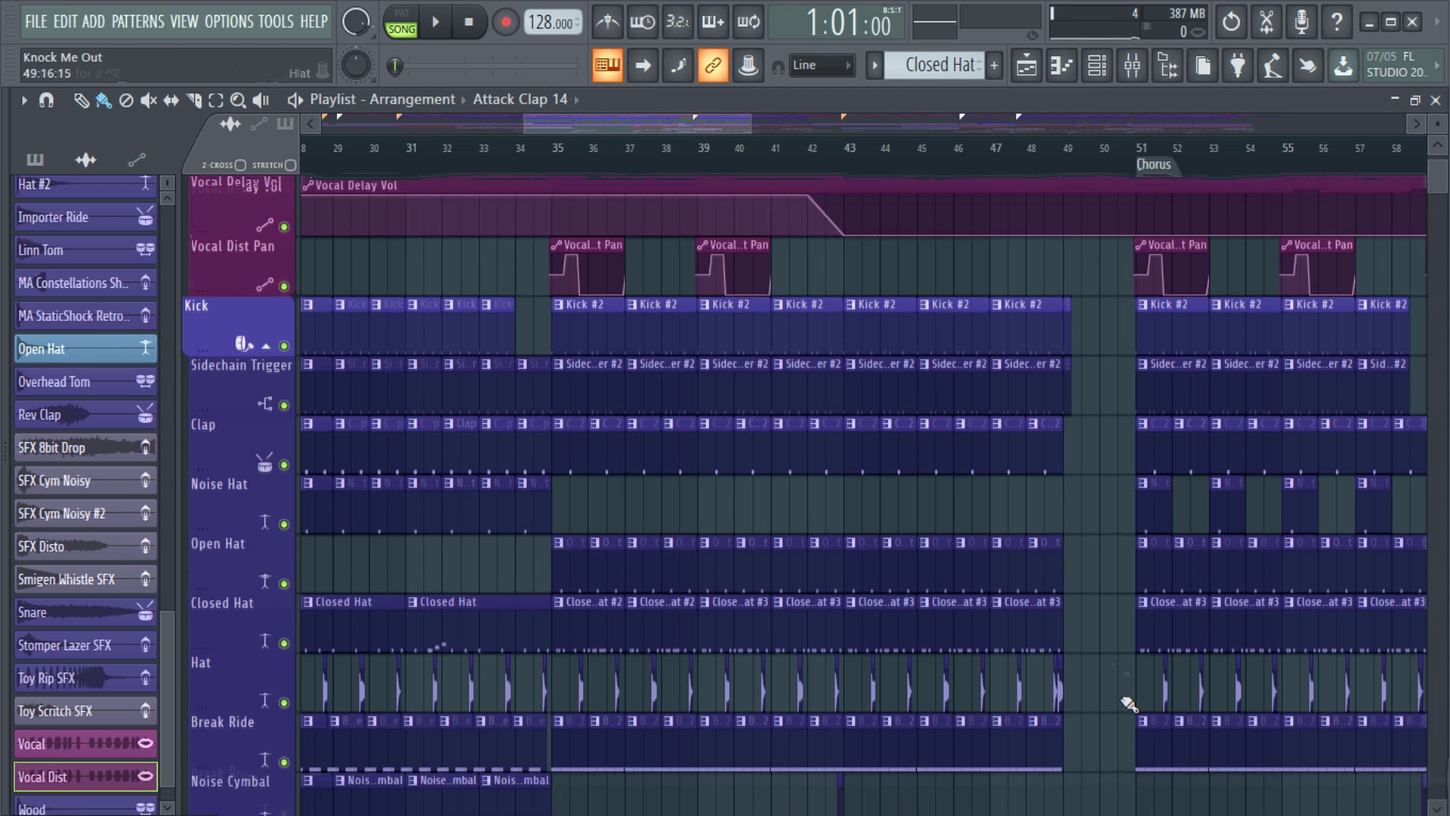
scroll(1136, 696, "up", 4)
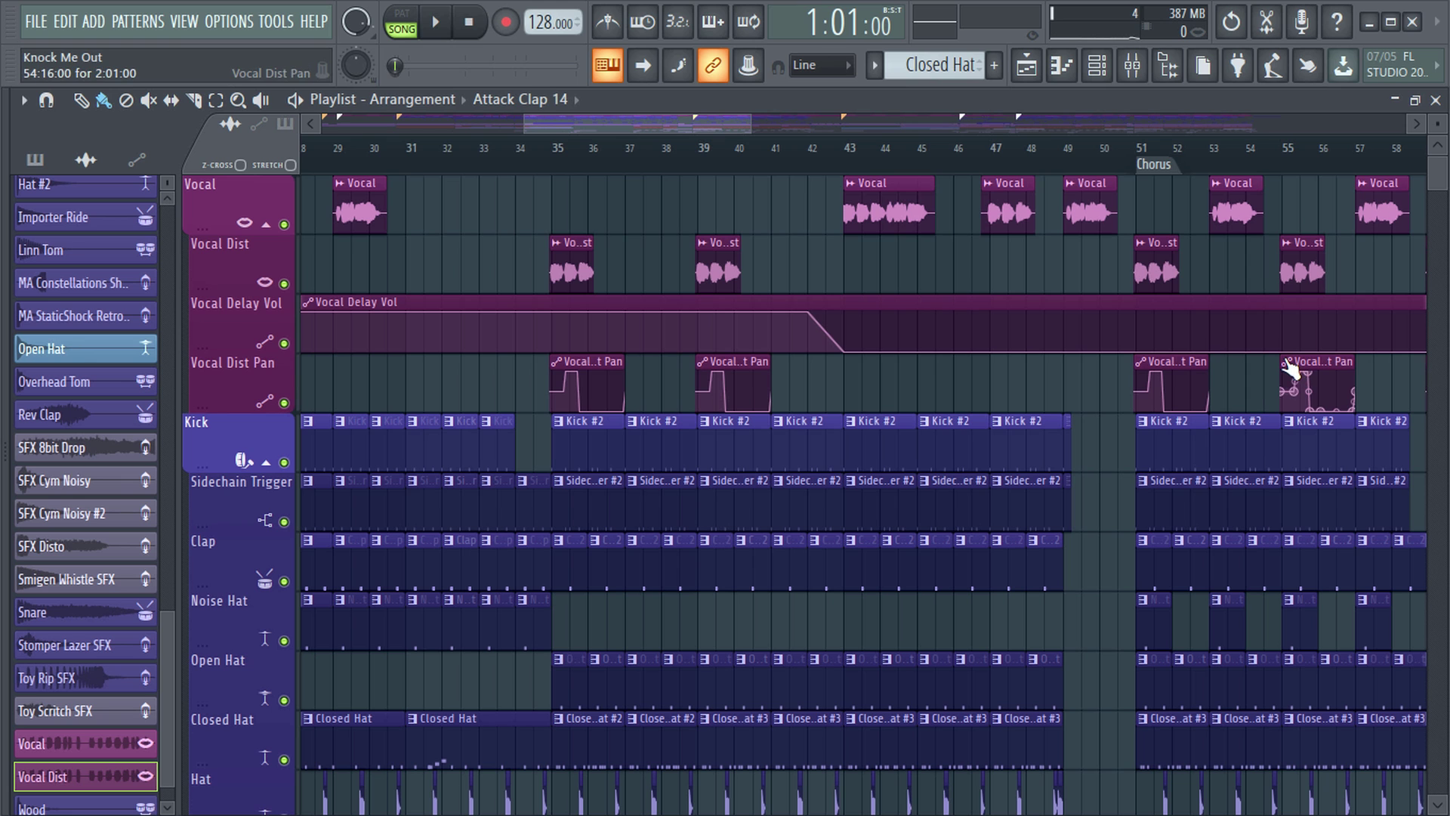
left_click(1062, 66)
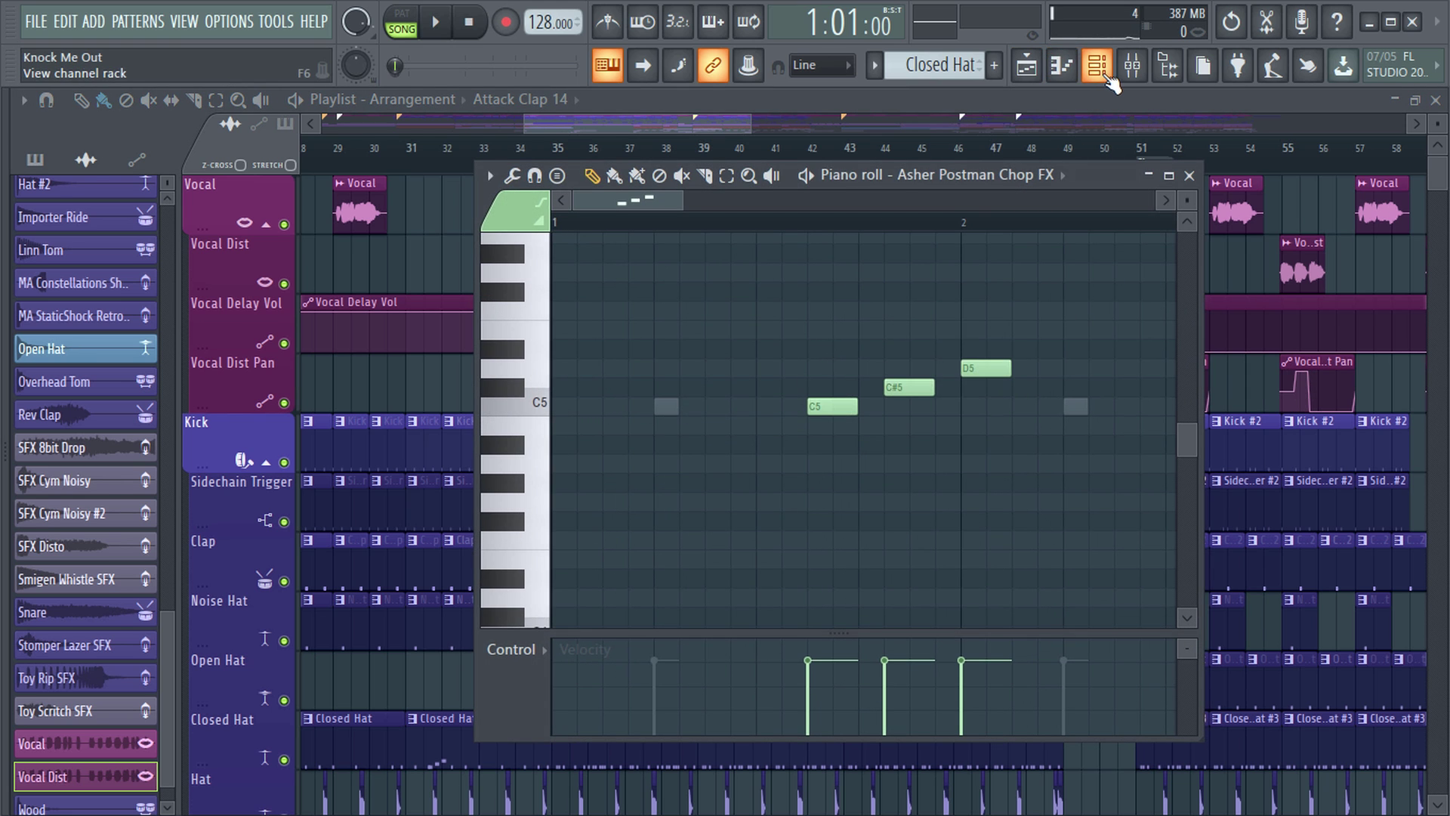
left_click(1109, 77)
left_click(1136, 76)
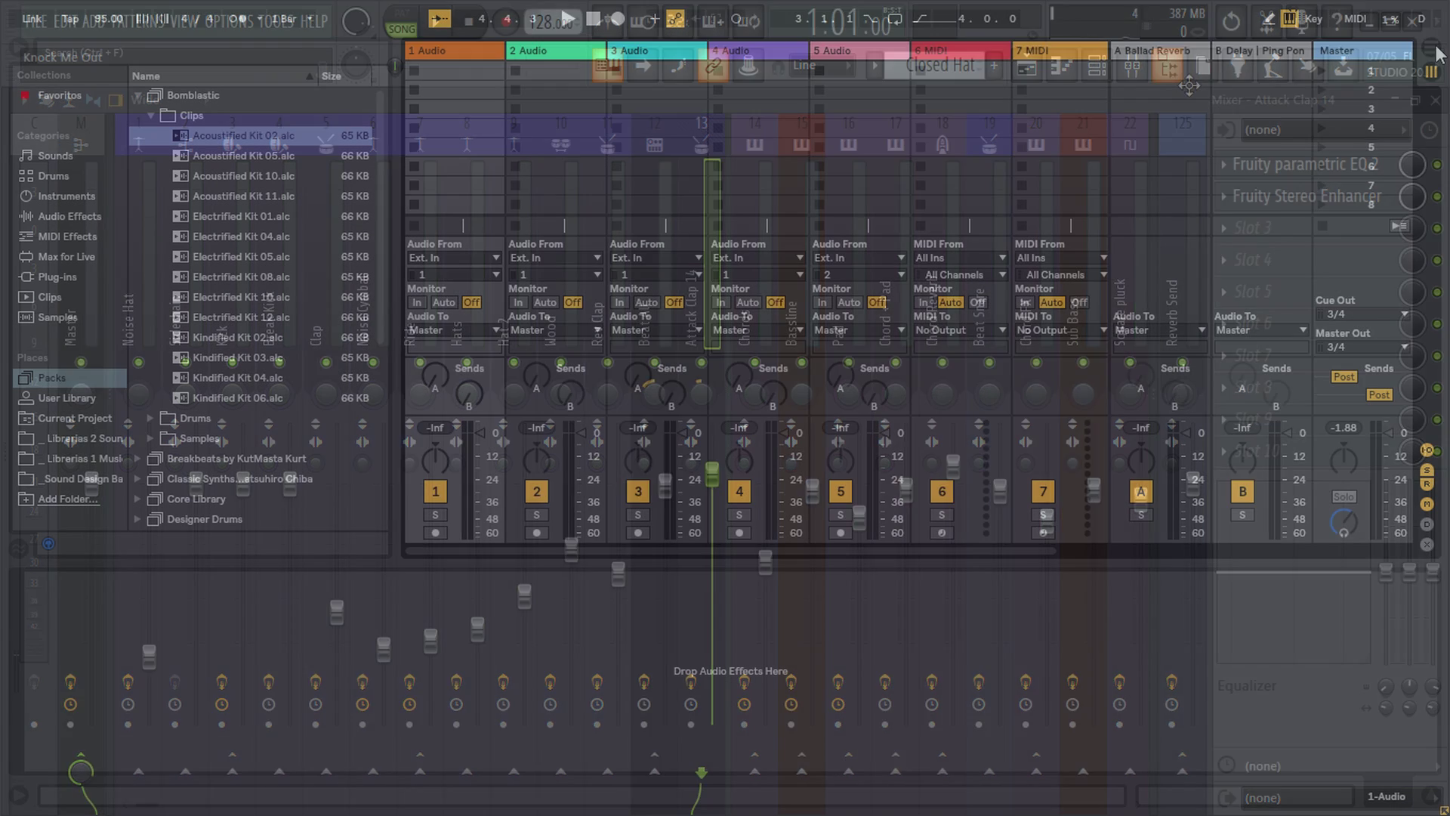
- Show Ableton Live's Arrangement view and select the first audio track, the two return tracks and the Master in turn
left_click(1431, 49)
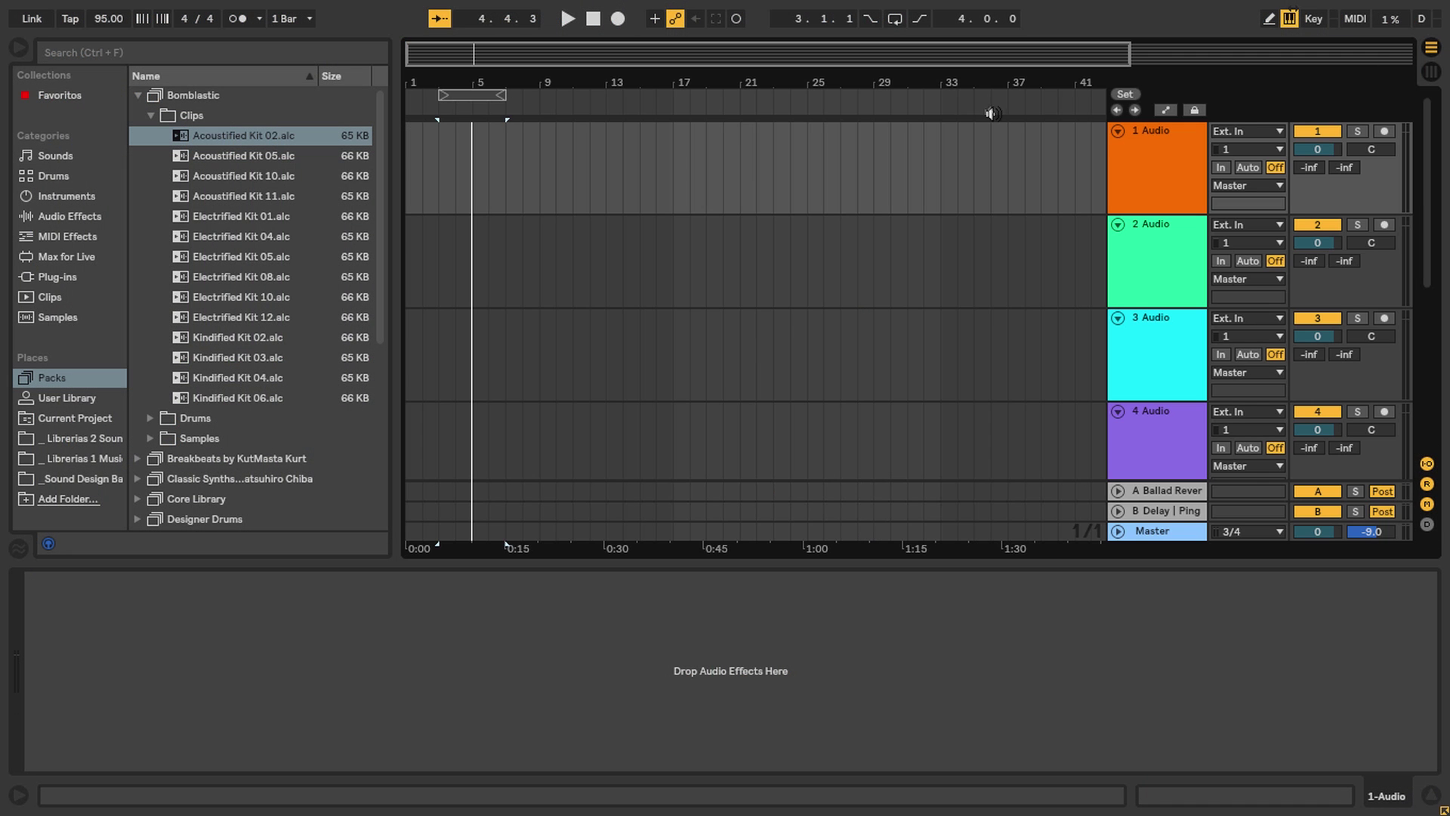
left_click(1143, 141)
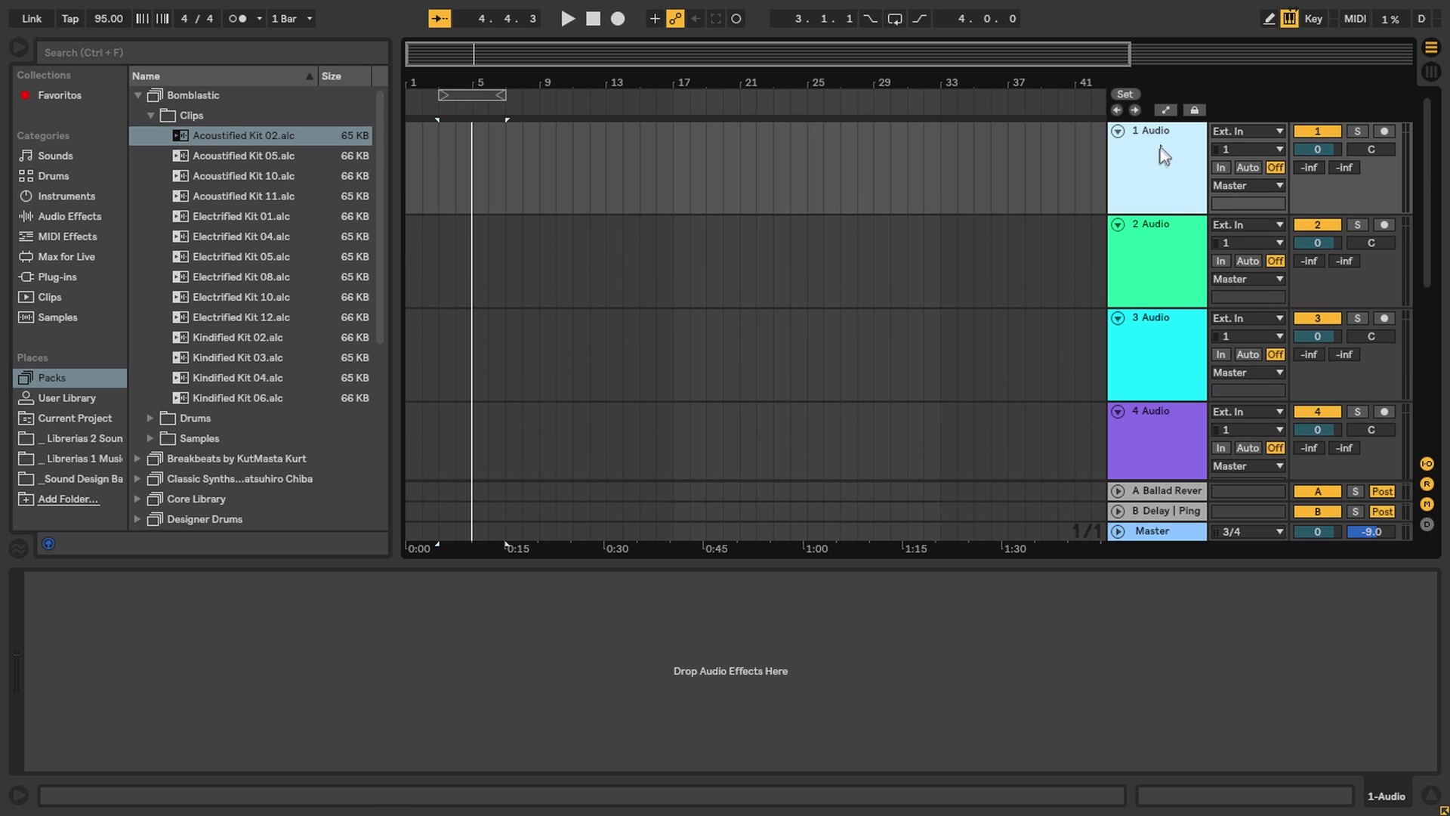
left_click(1149, 490)
left_click(1149, 511)
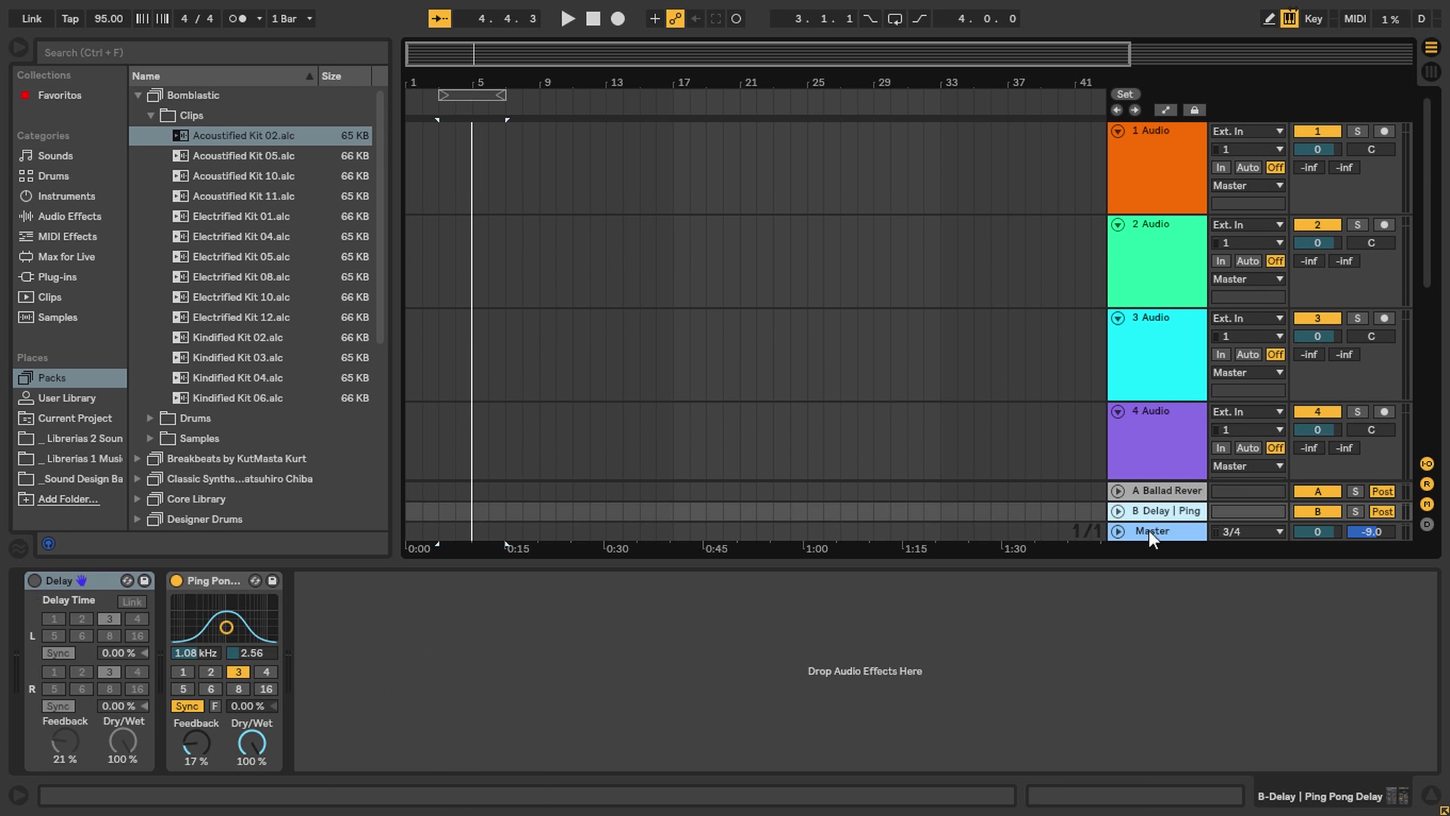
left_click(1149, 531)
left_click(1149, 206)
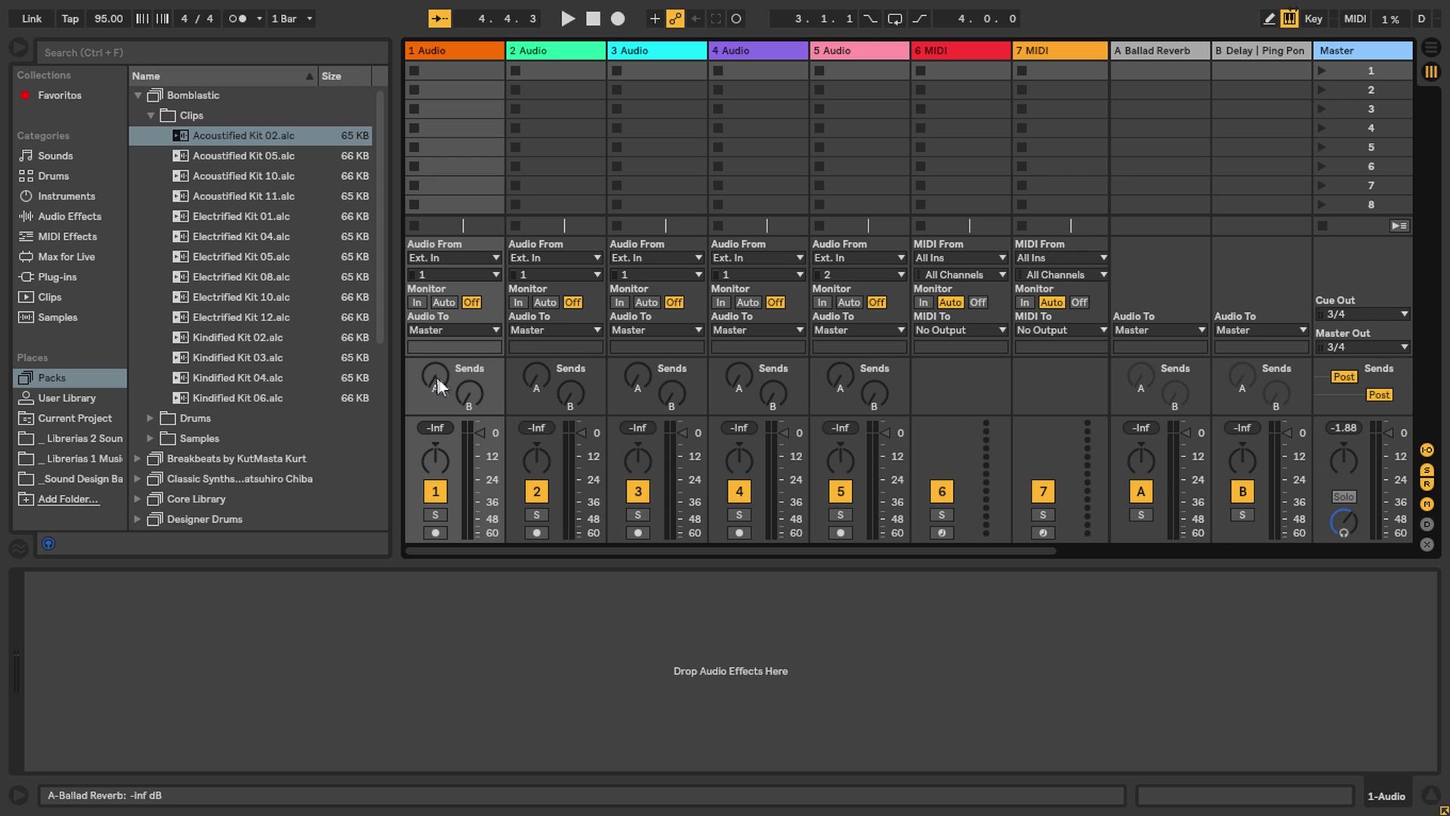
- In the Session view, go over the first track's sends, both return tracks and the Master track
left_click(472, 401)
left_click(1153, 80)
left_click(1254, 61)
left_click(1344, 48)
- Return to the Arrangement view and place the Acoustified Kit 02 clip on the 1 Audio track
key("Tab")
left_click_drag(242, 148, 440, 158)
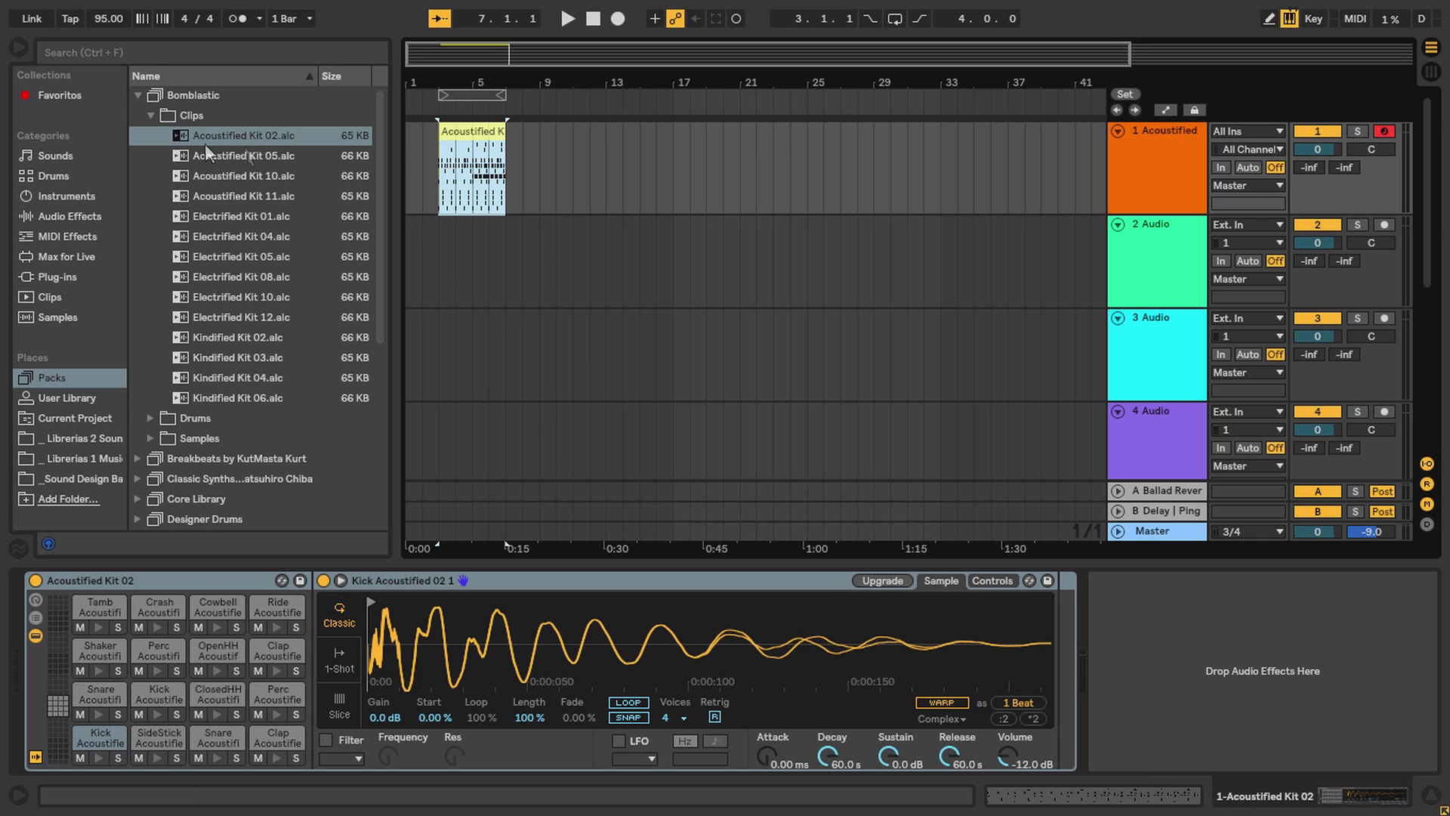
- Add a Compressor from the audio effects to the end of the kit track's device chain, and undo the addition
left_click(43, 275)
left_click(53, 214)
scroll(249, 301, "down", 3)
scroll(284, 303, "up", 5)
left_click_drag(260, 236, 1212, 664)
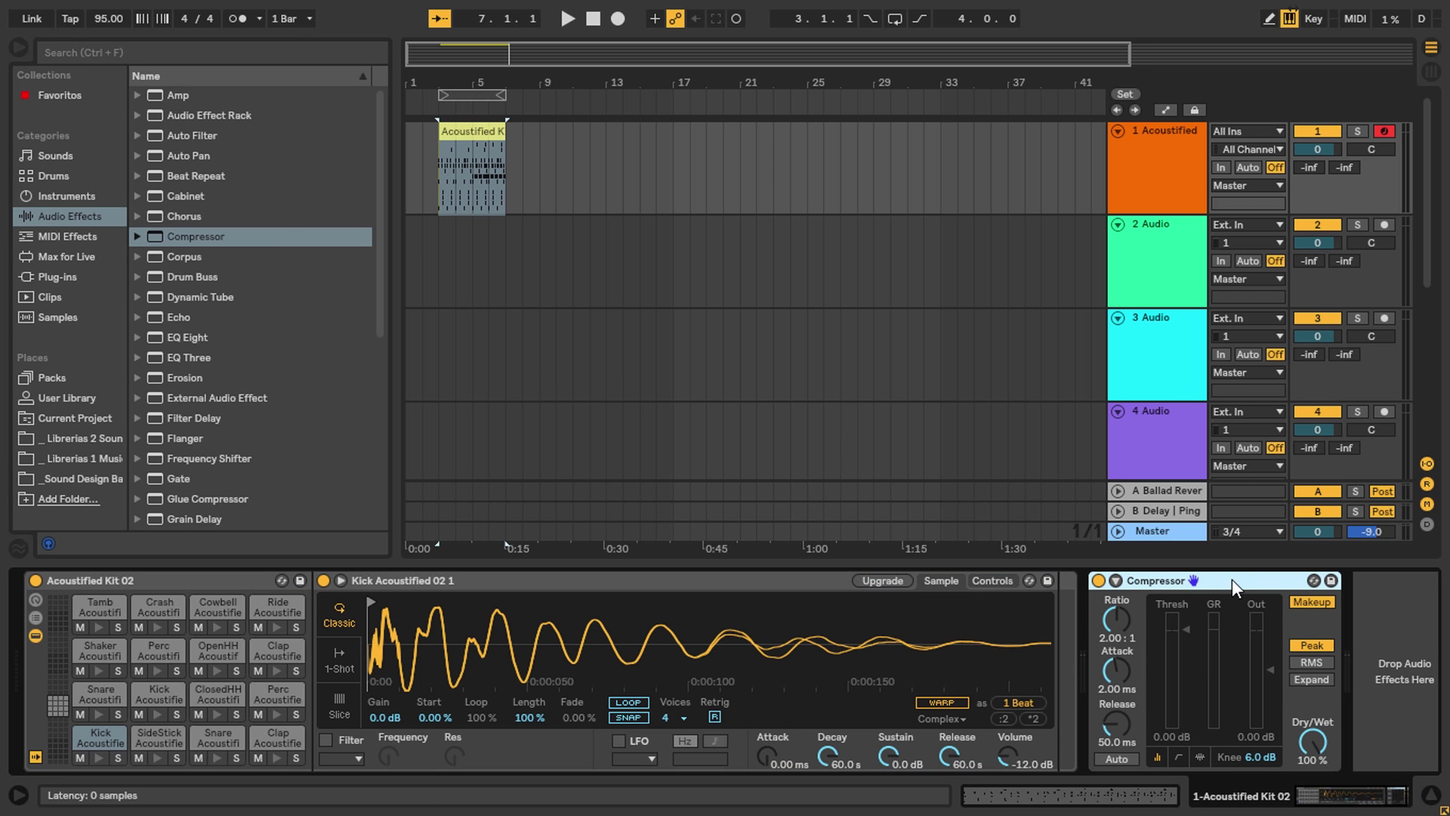
key("ctrl+z")
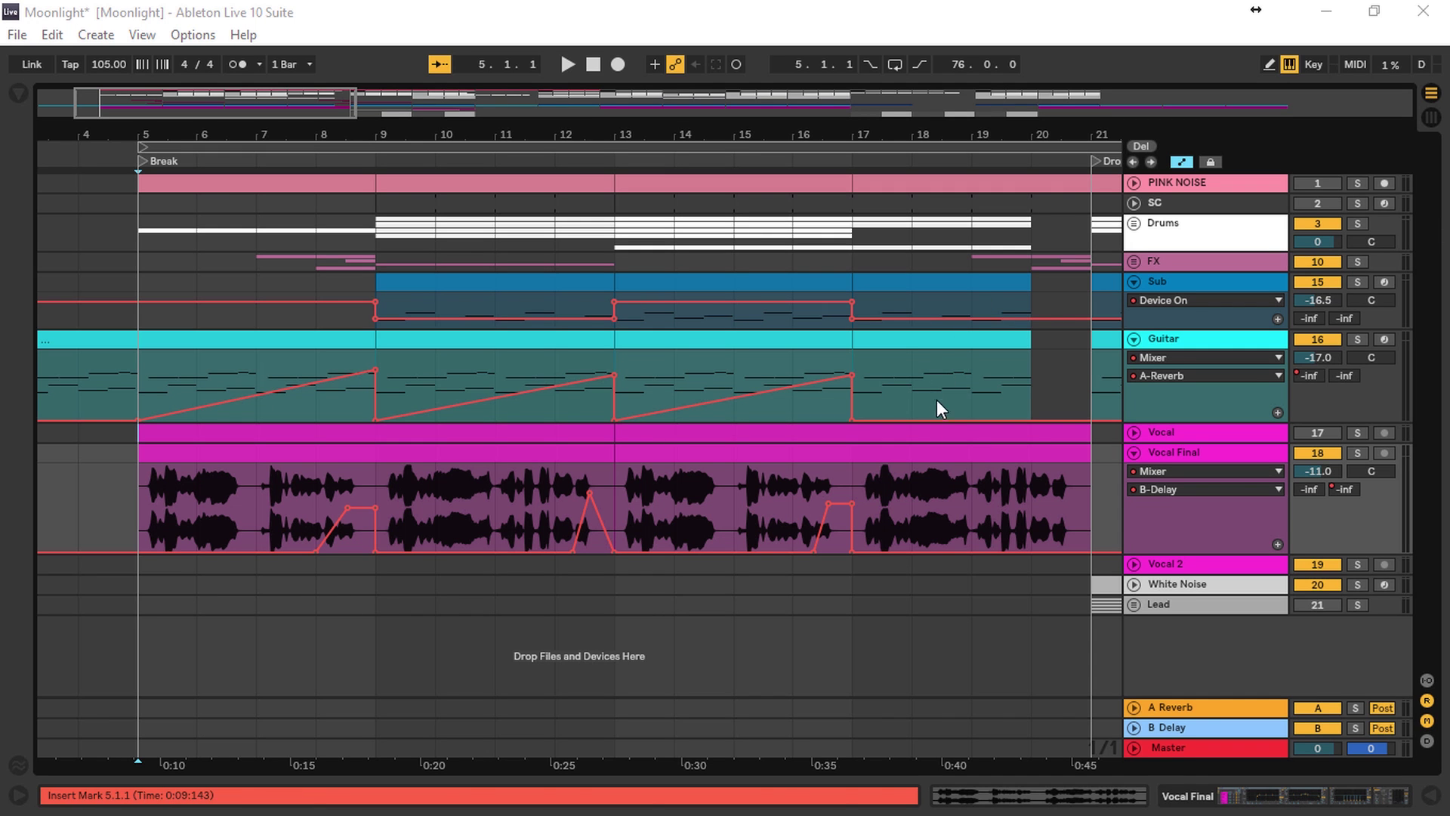
- Switch the Guitar track's automation lane to the last EQ Eight among its devices
left_click(1180, 361)
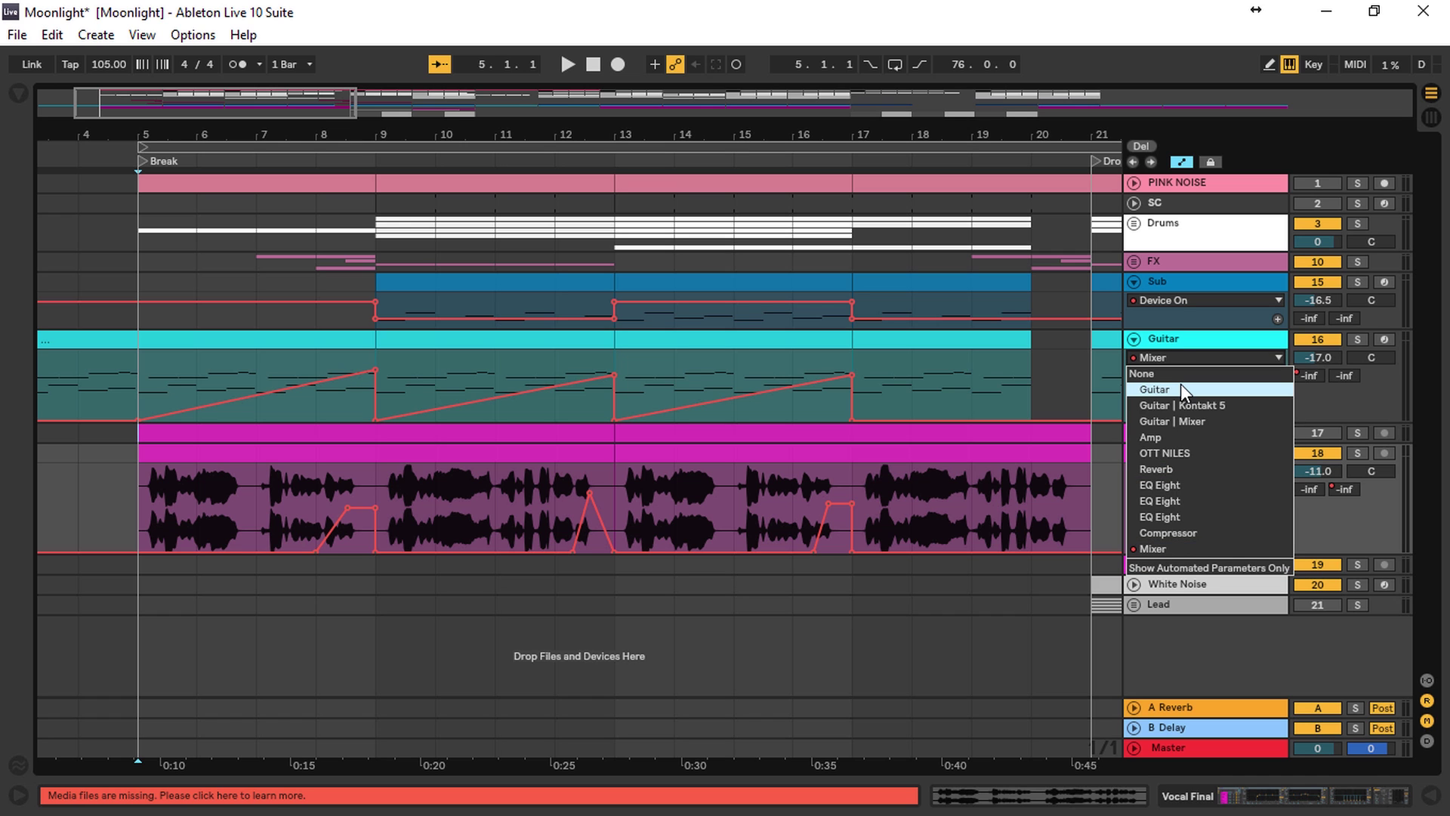
left_click(1180, 389)
left_click(1181, 360)
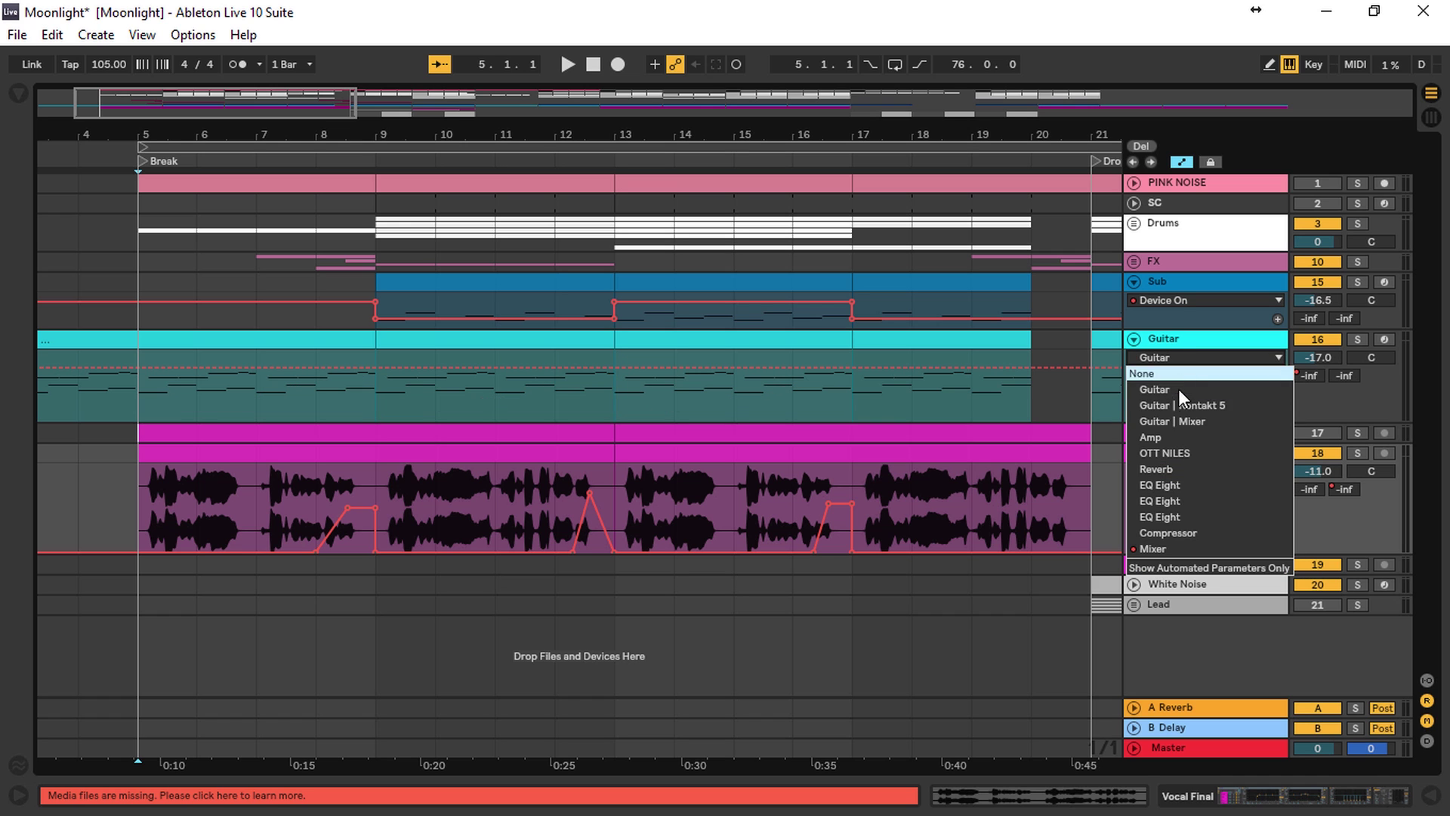
left_click(1172, 520)
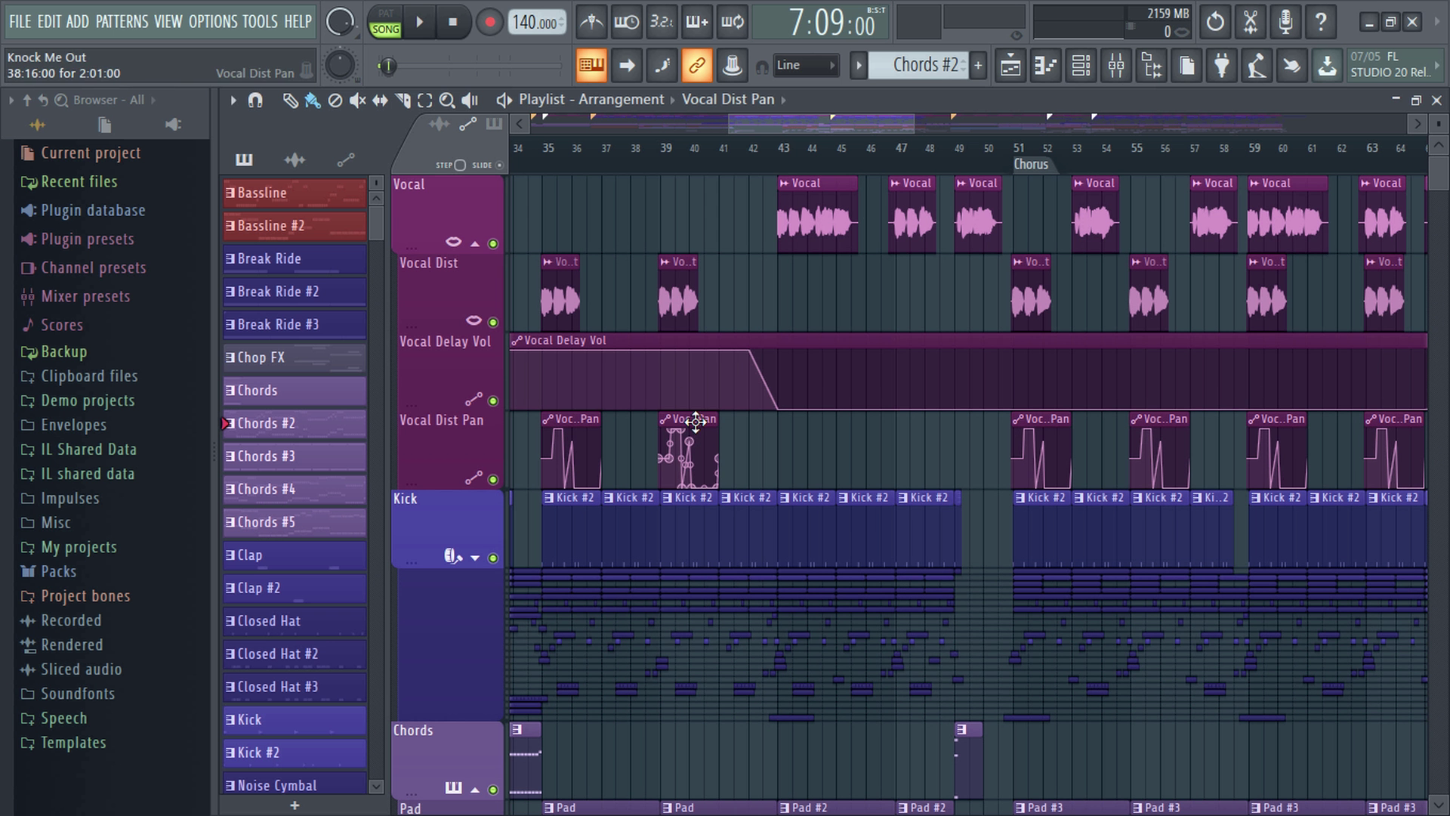
- Switch to FL Studio and inspect the Vocal Dist mixer track's Fruity parametric EQ 2, Fruity Limiter and Fruity Fast Dist effects, closing the mixer when done
left_click(1115, 70)
scroll(690, 362, "left", 3)
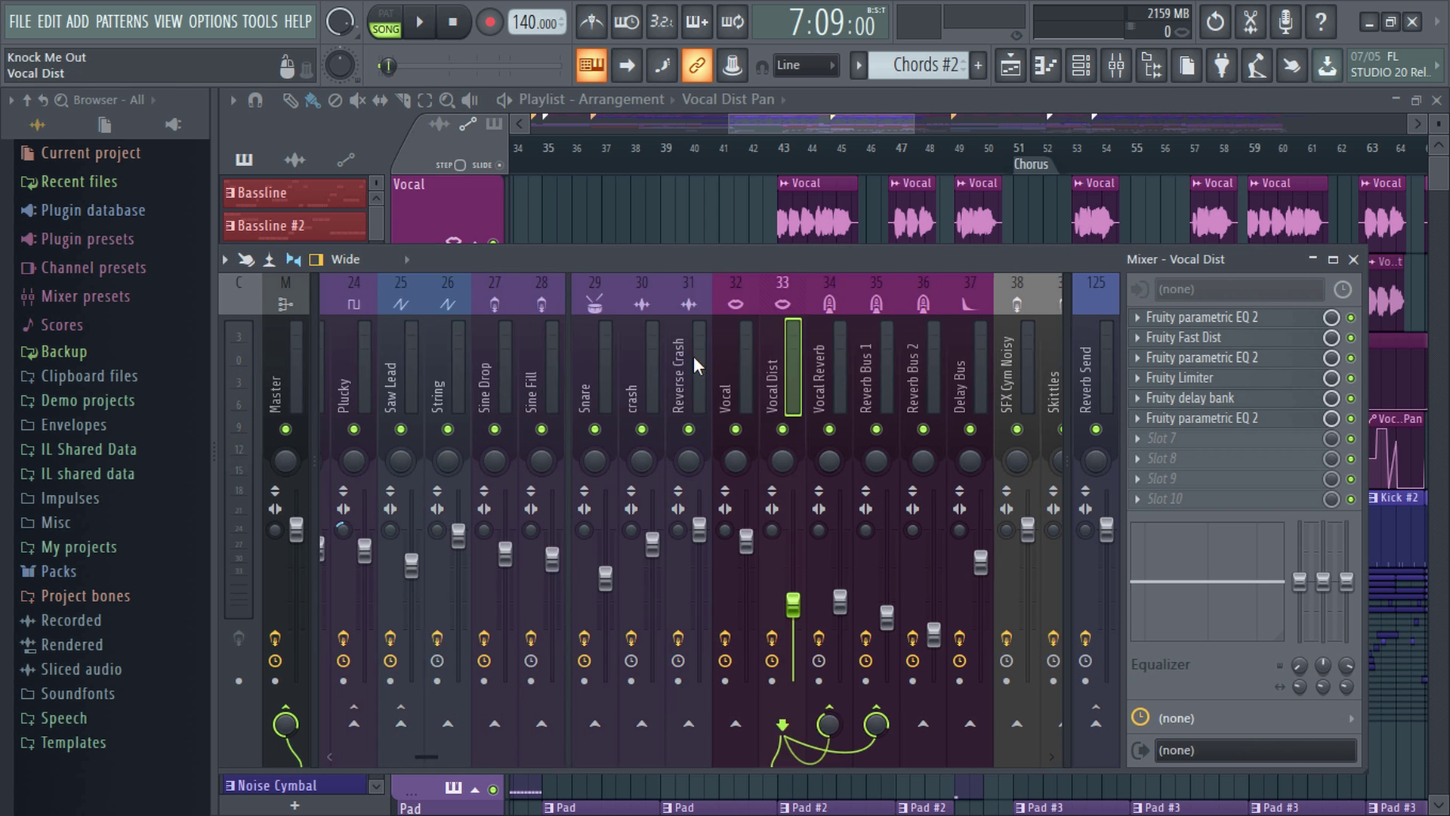
left_click(1232, 361)
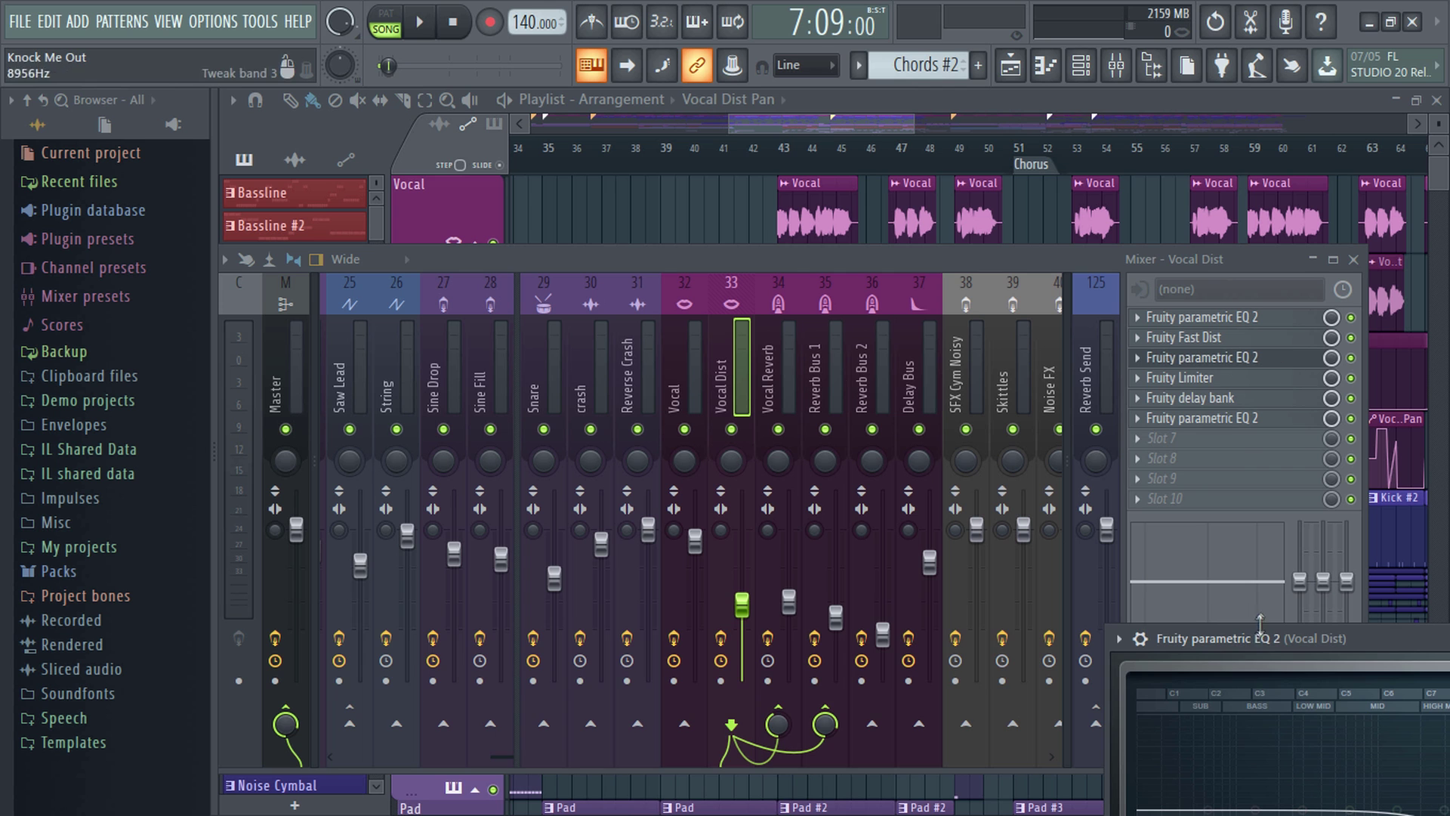
left_click(1220, 378)
left_click(1216, 338)
left_click(1218, 340)
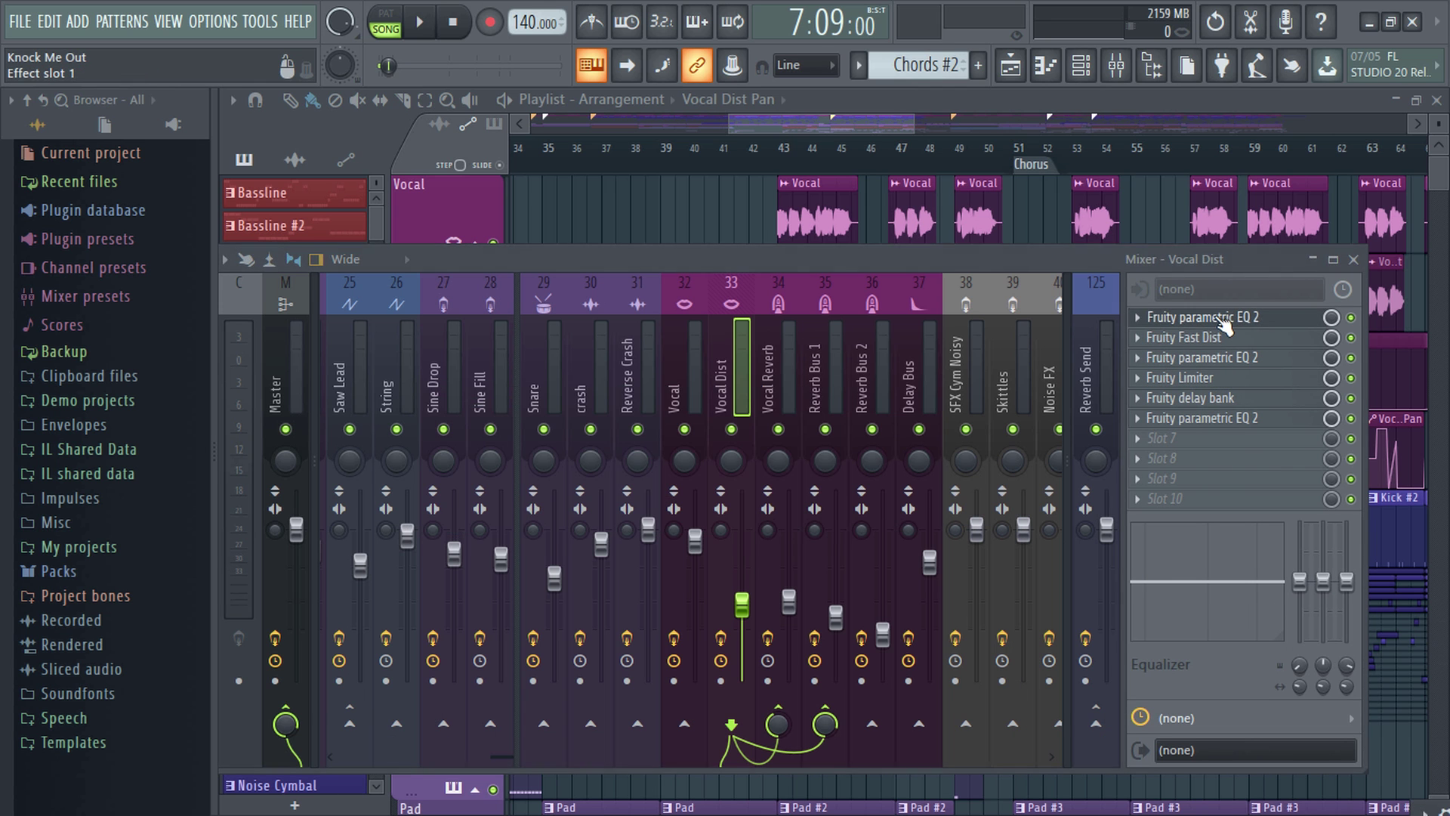
left_click(1218, 340)
left_click(1218, 339)
left_click(1354, 259)
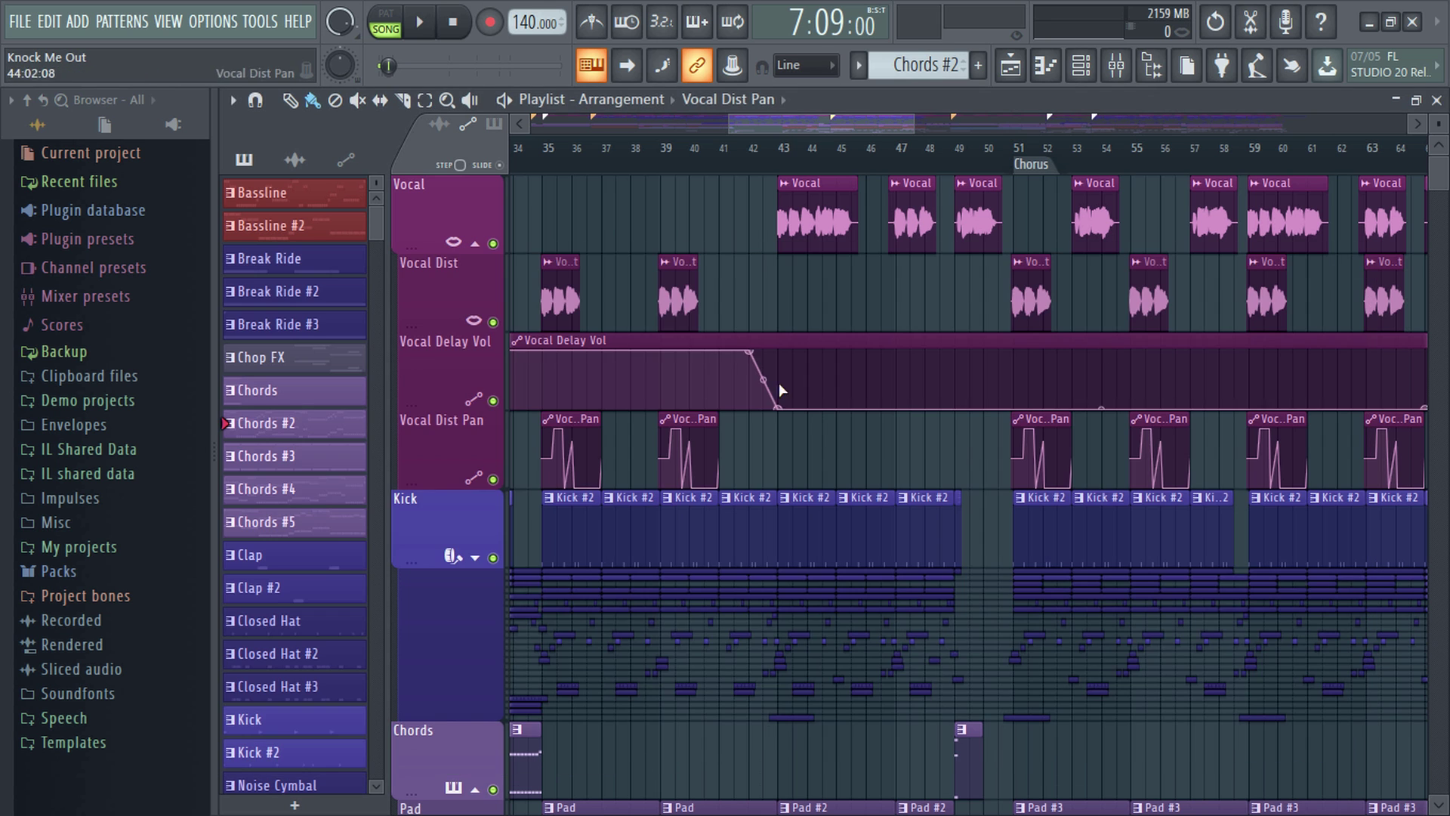
- Examine the playlist tracks from the vocals down through the sound effects and back up
scroll(1118, 580, "down", 10)
scroll(778, 442, "up", 5)
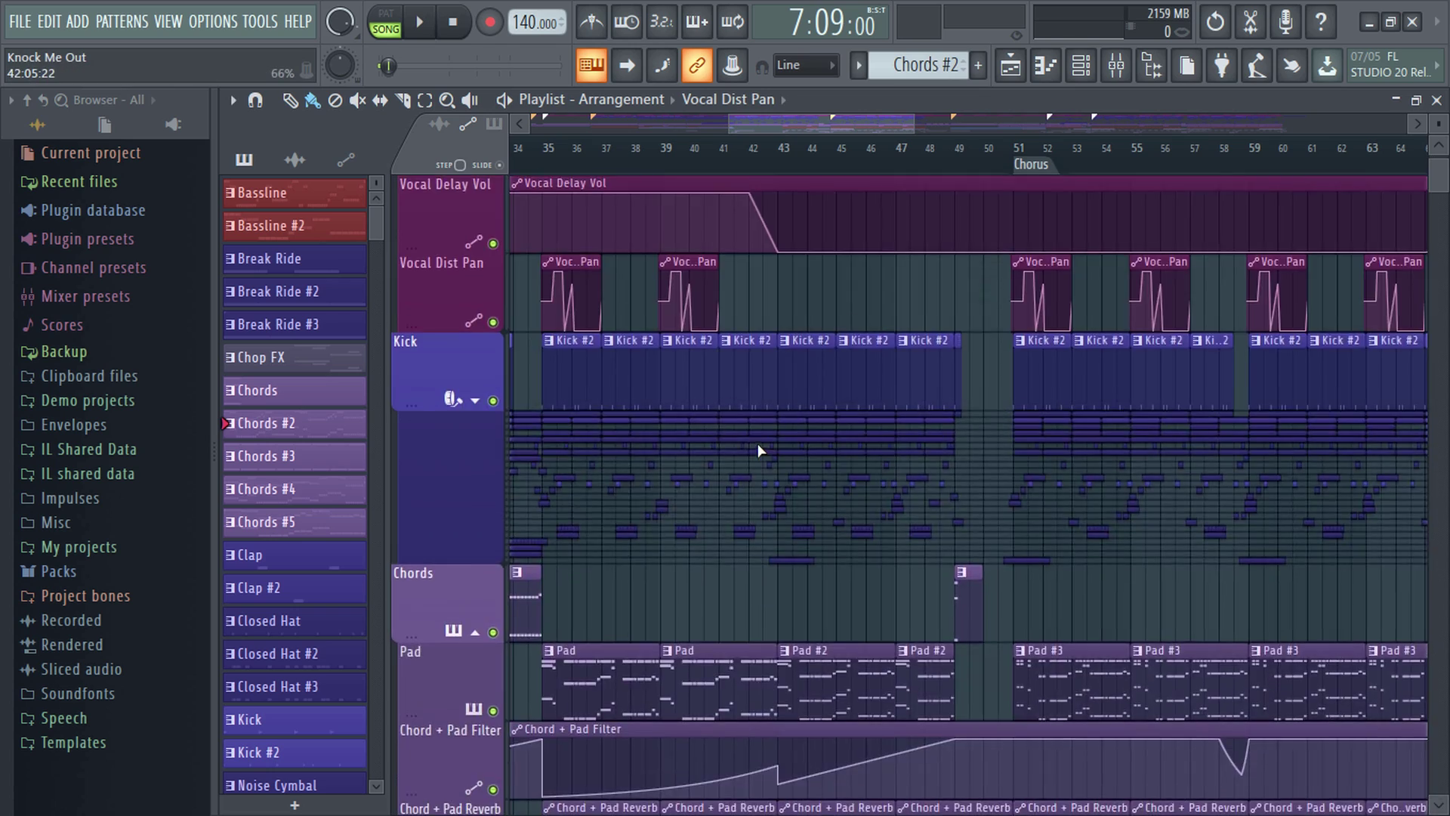
scroll(831, 513, "down", 15)
scroll(935, 551, "down", 7)
scroll(997, 534, "up", 17)
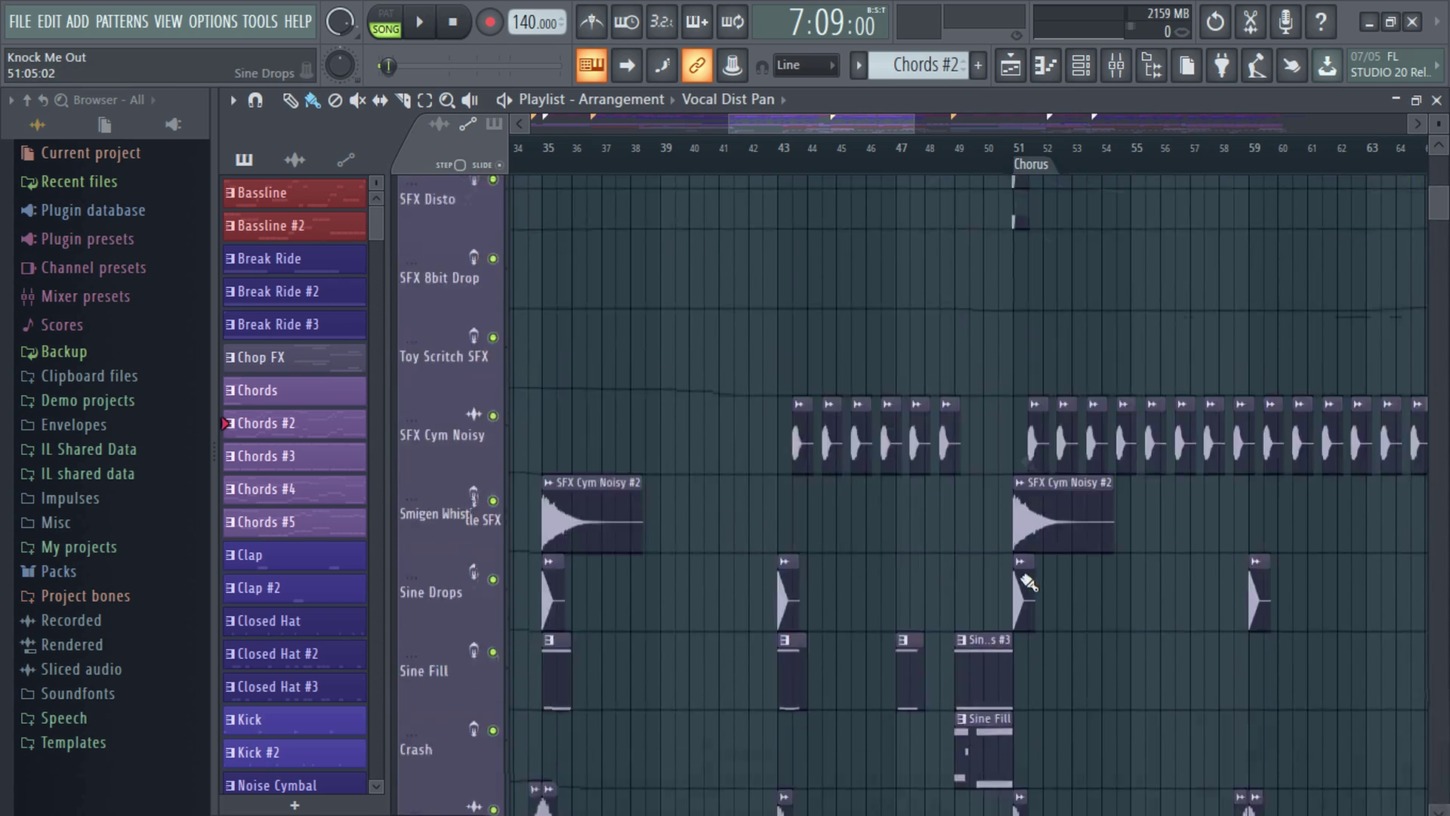
scroll(891, 531, "up", 7)
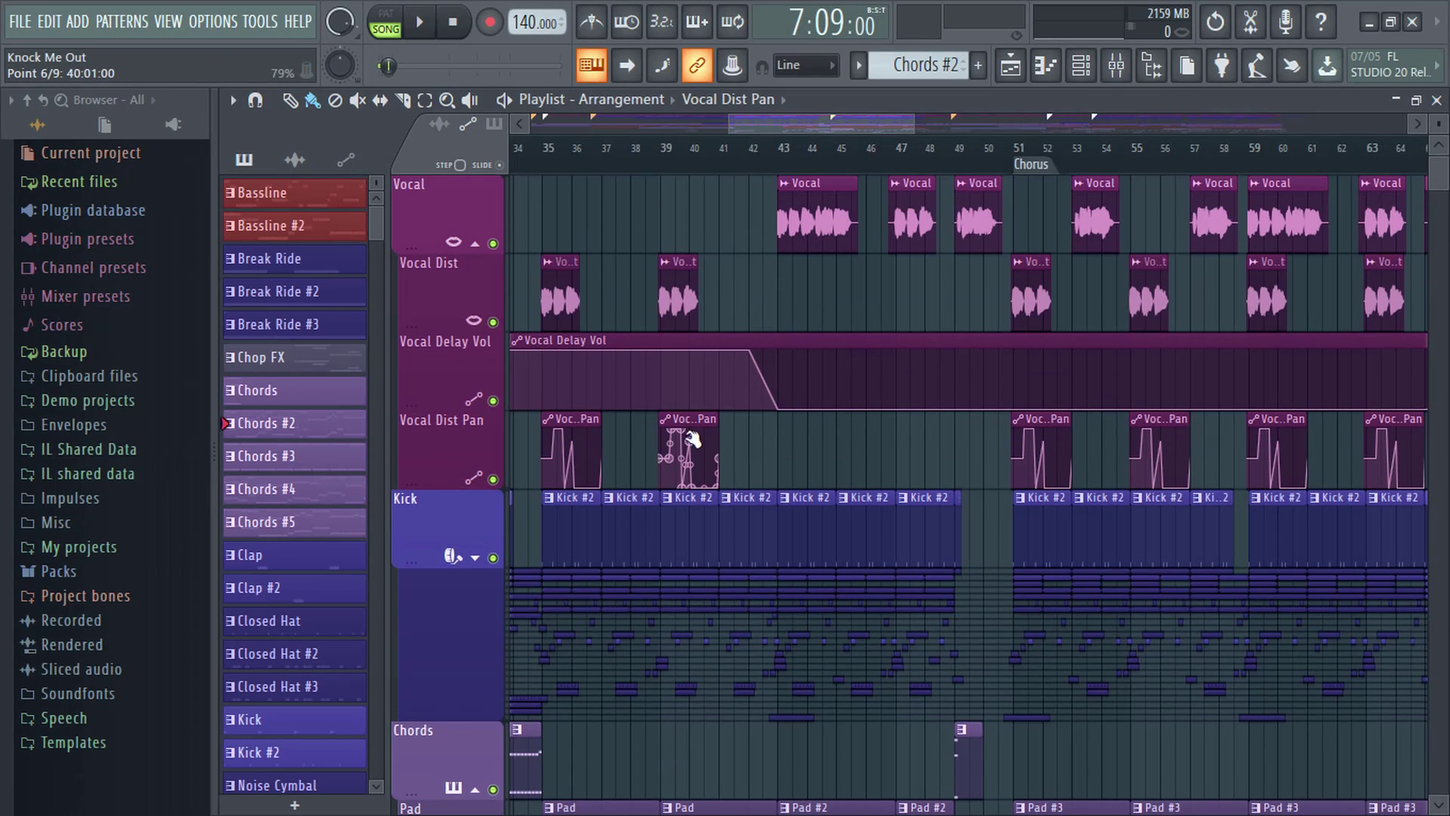
- Show the curve mode options for point 6 of the second Vocal Dist Pan automation clip and dismiss them unchanged
right_click(690, 446)
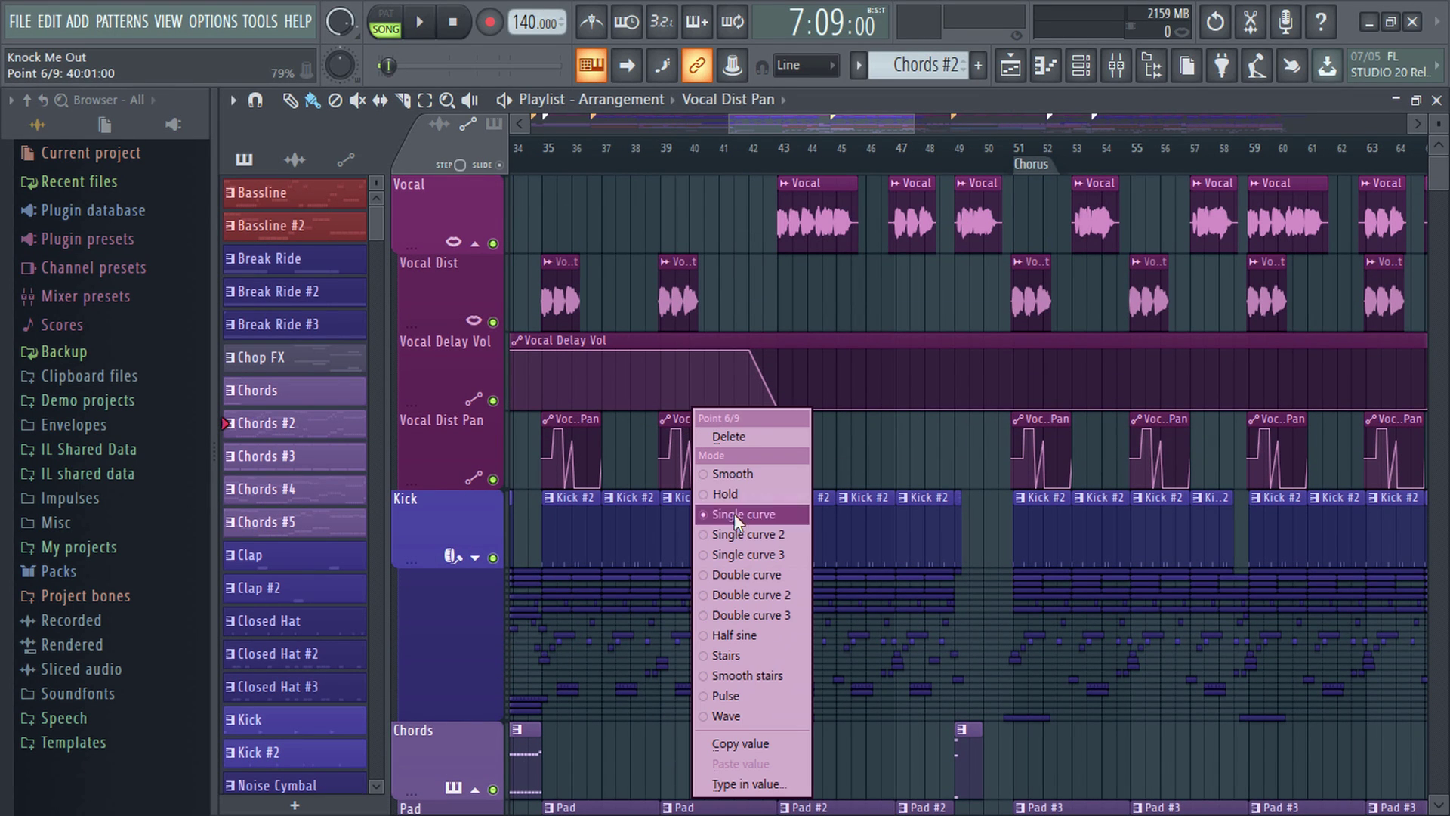
left_click(836, 426)
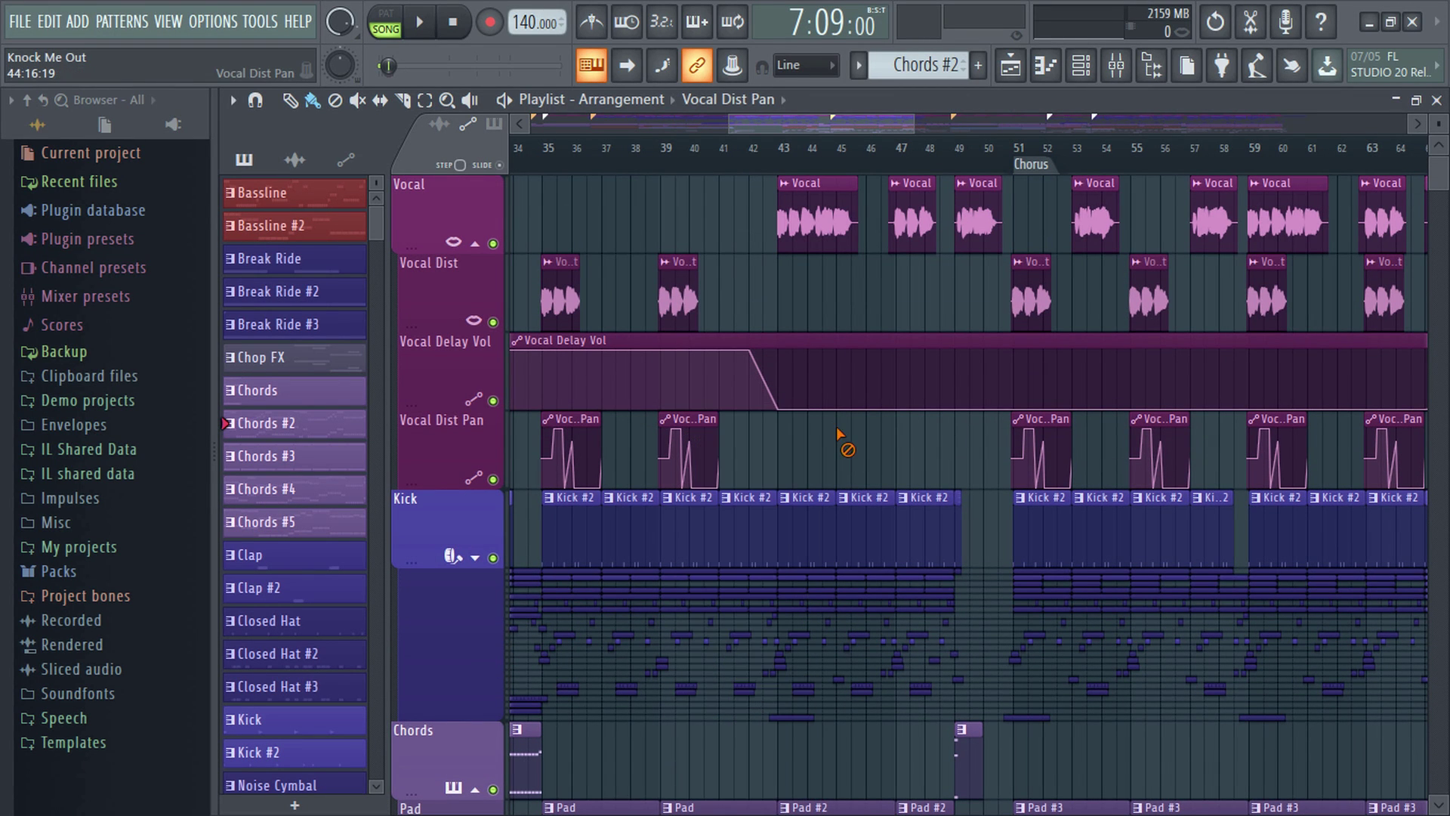
left_click(840, 444)
left_click(916, 441)
right_click(925, 446)
right_click(854, 446)
left_click(814, 451)
mouse_move(814, 451)
left_mouse_down()
mouse_move(963, 446)
mouse_move(812, 434)
left_mouse_up()
right_click(809, 431)
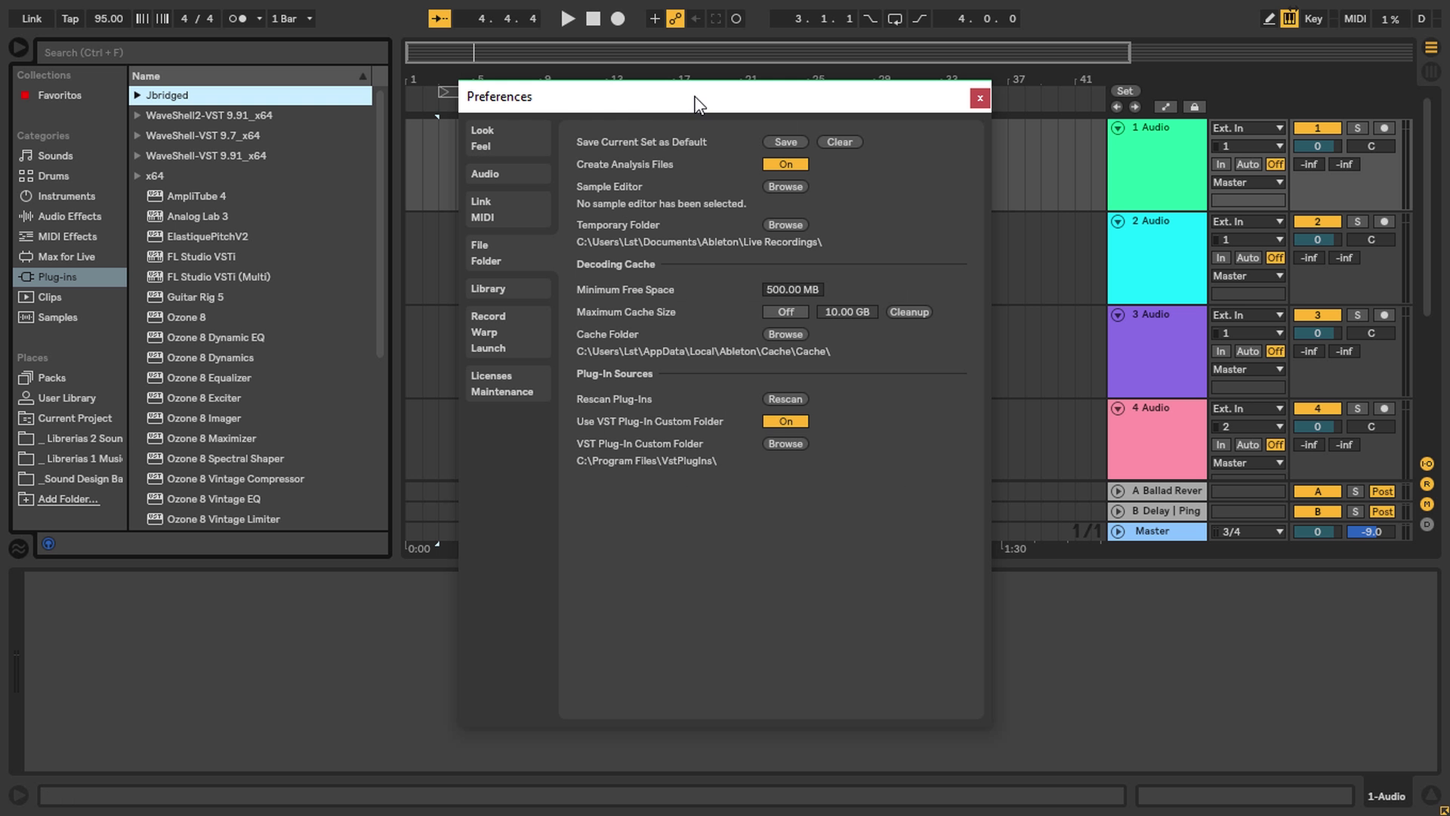
- Switch to Ableton Live, close the Preferences window, and look through the Plug-ins list, expanding the Jbridged folder
left_click_drag(694, 97, 633, 124)
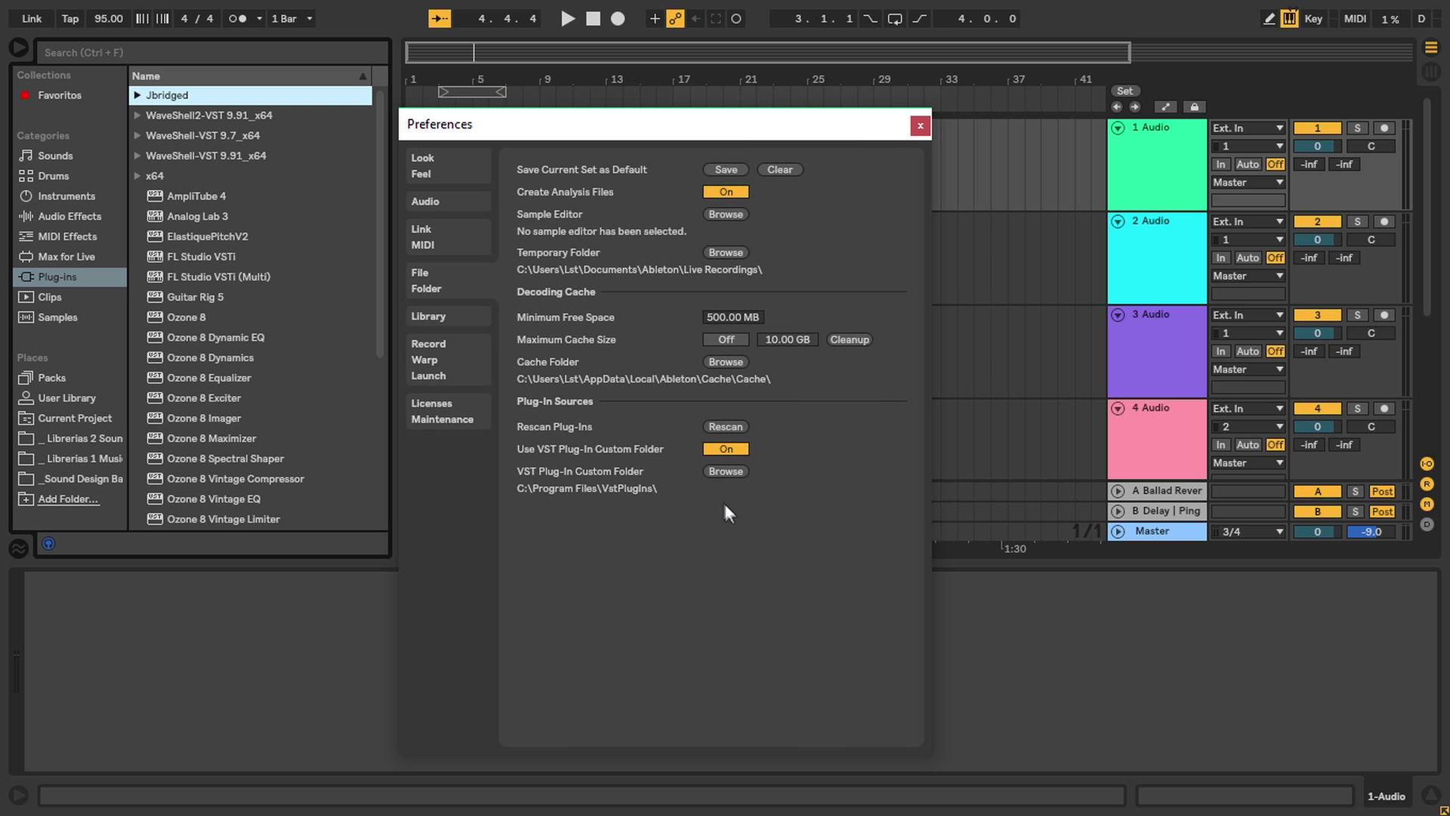
left_click(922, 123)
scroll(189, 264, "down", 4)
scroll(219, 327, "down", 2)
scroll(221, 326, "up", 5)
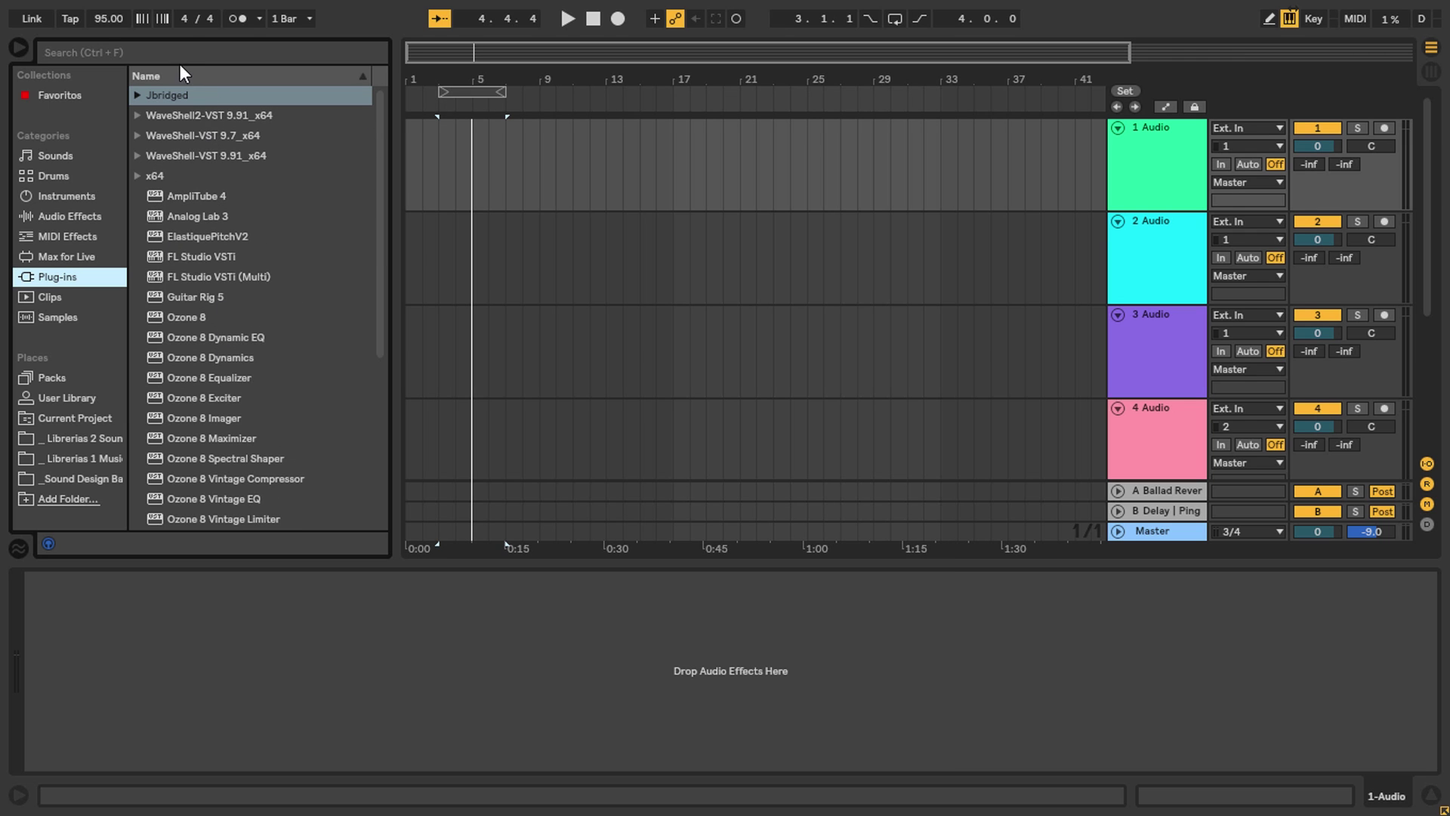
left_click(134, 94)
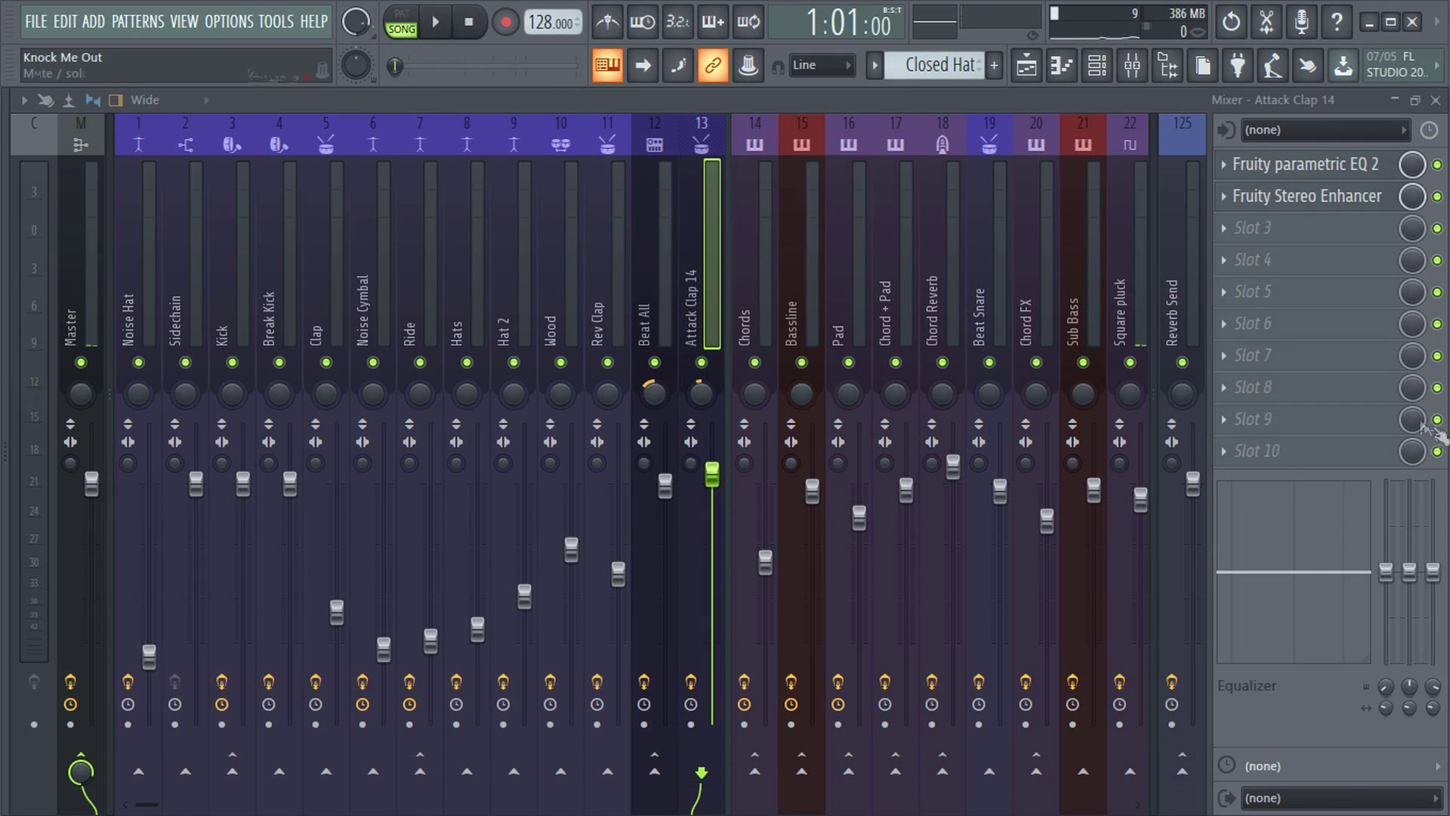
- Switch to FL Studio, bring up the playlist and browse the Controller and Visual categories of the plugin picker
key("F5")
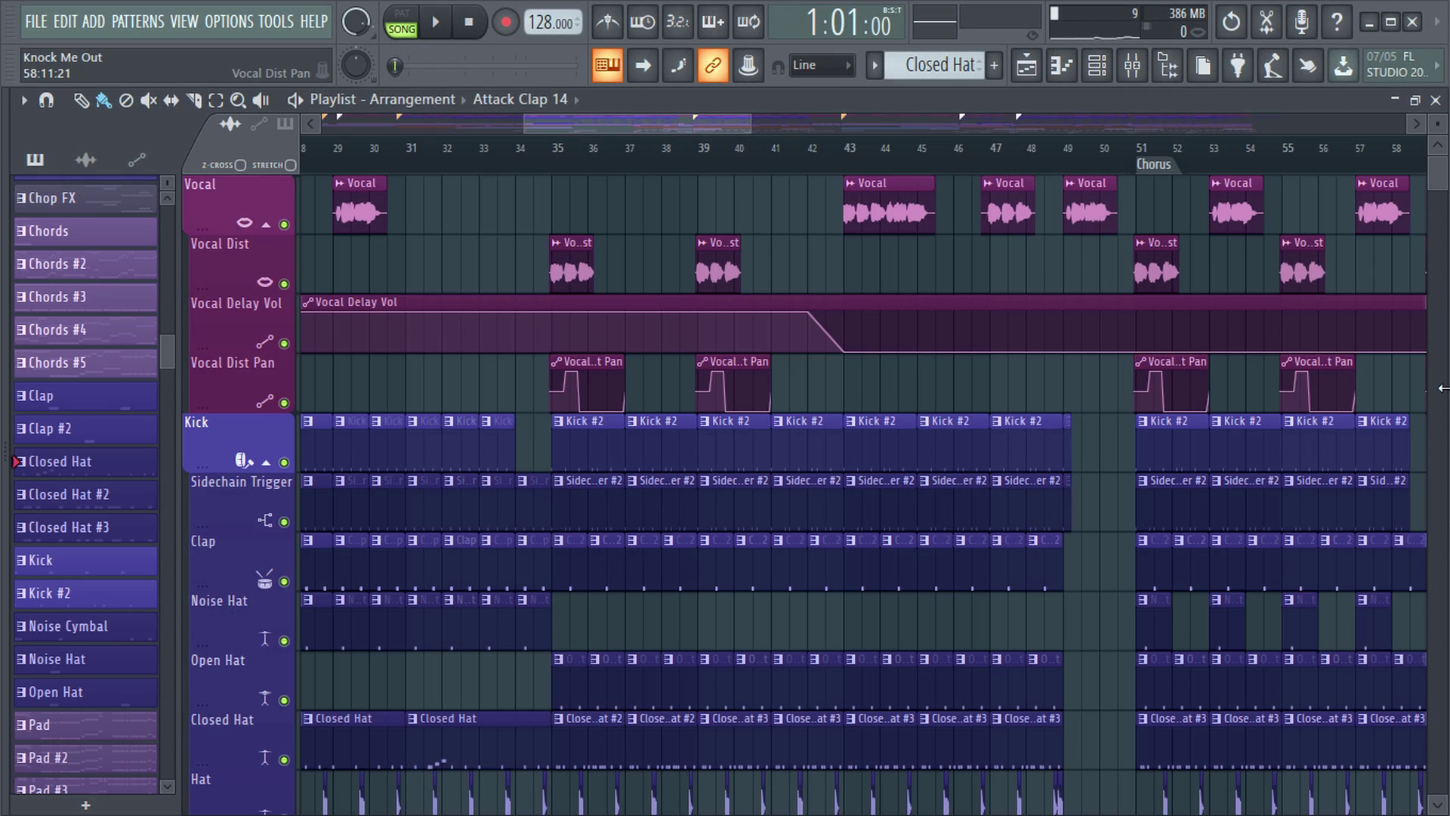
left_click(1239, 68)
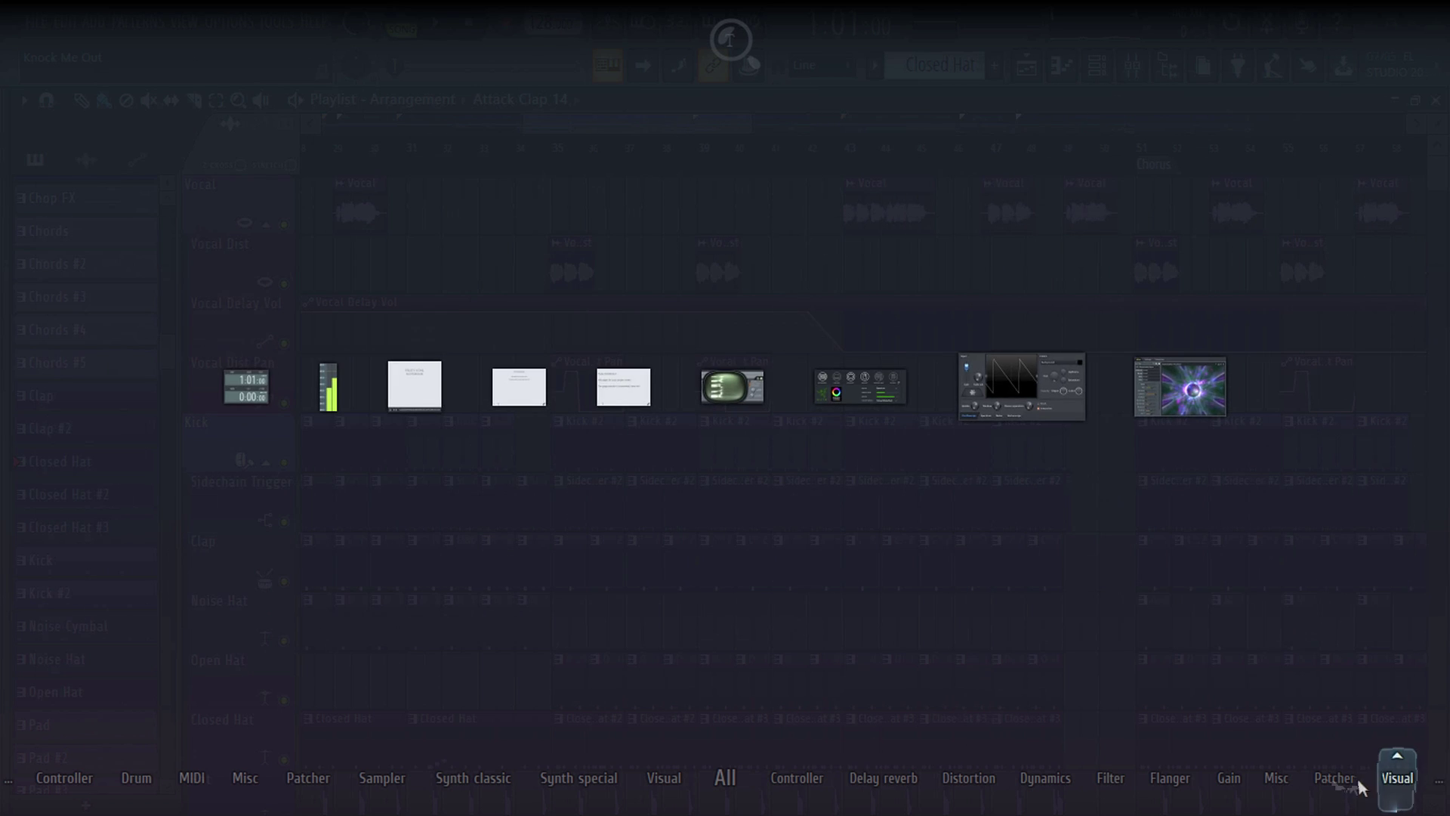
mouse_move(1320, 778)
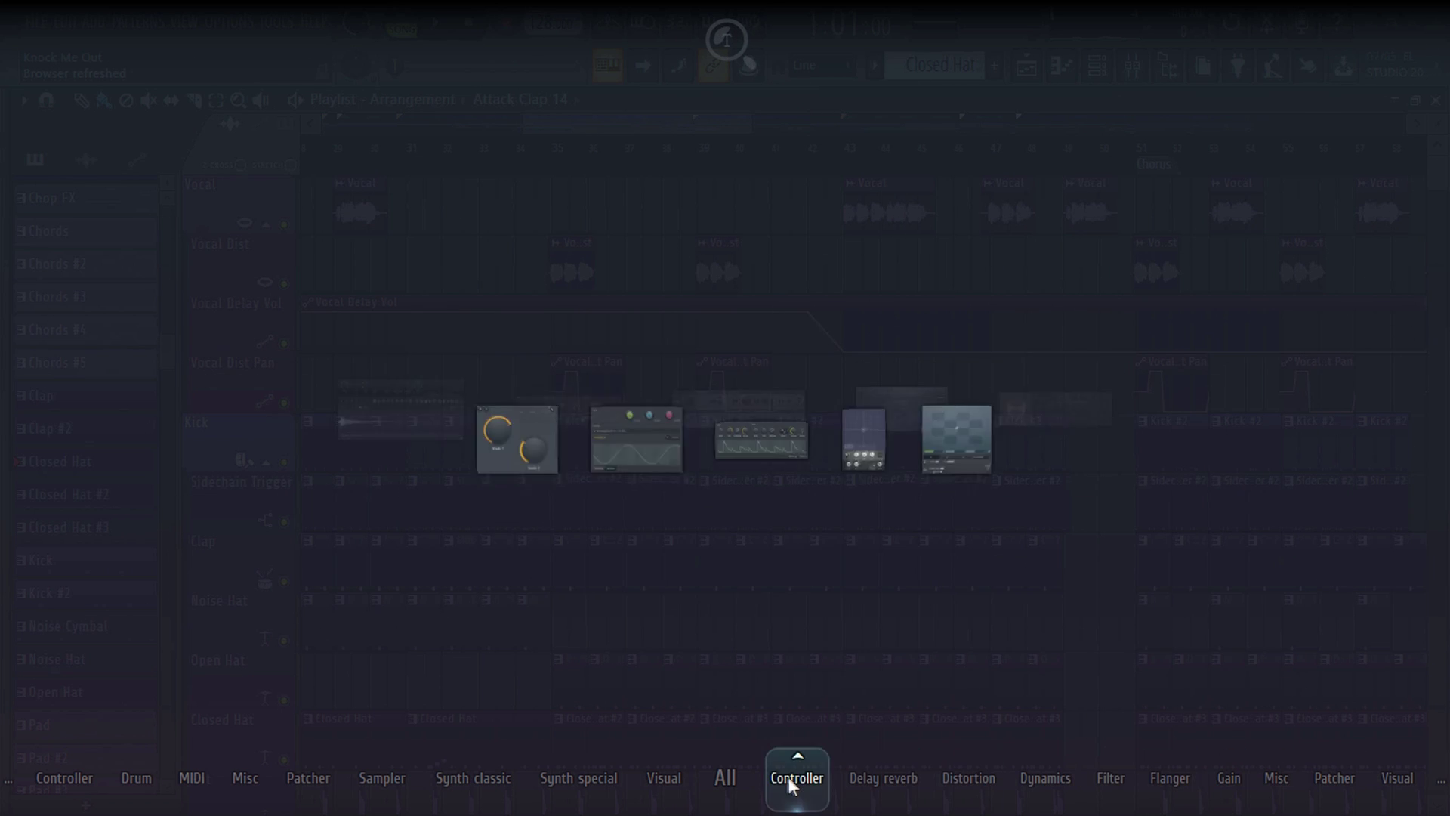
mouse_move(106, 755)
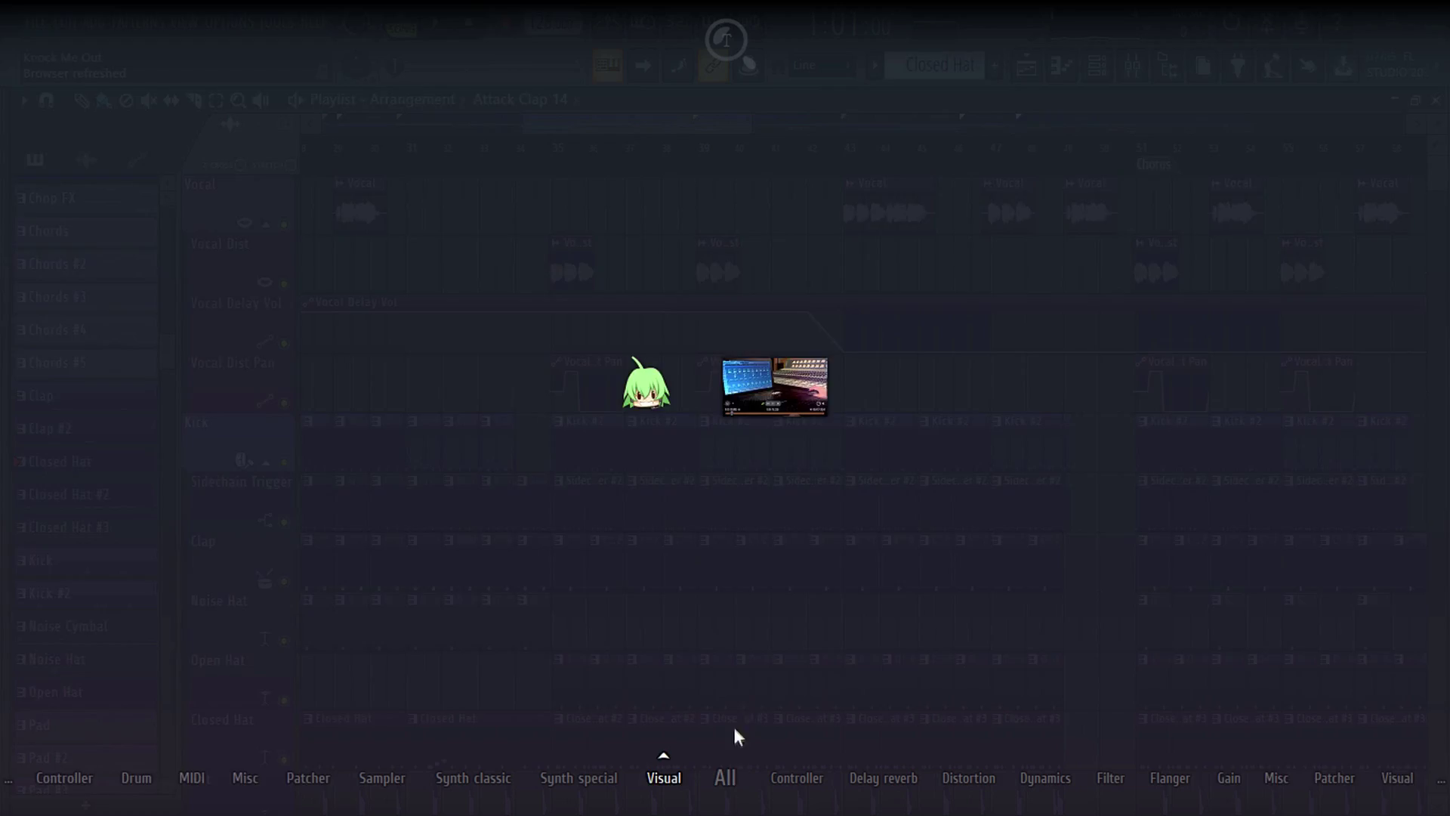
- Search the plugin picker for "comp", "eq" and "delay"
type("comp")
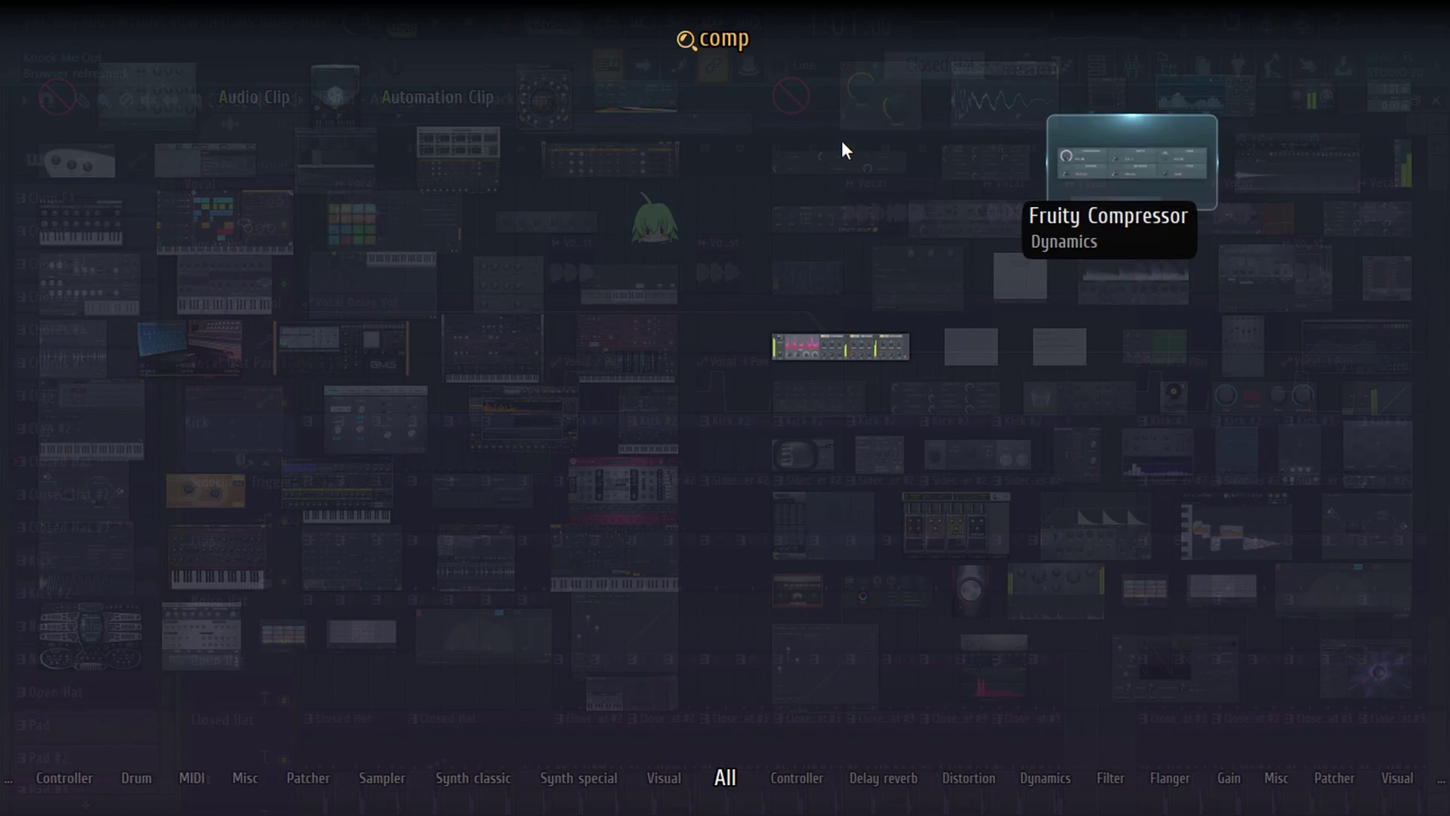
key("BackSpace")
key("BackSpace")
key("BackSpace")
key("BackSpace")
type("eq")
key("BackSpace")
key("BackSpace")
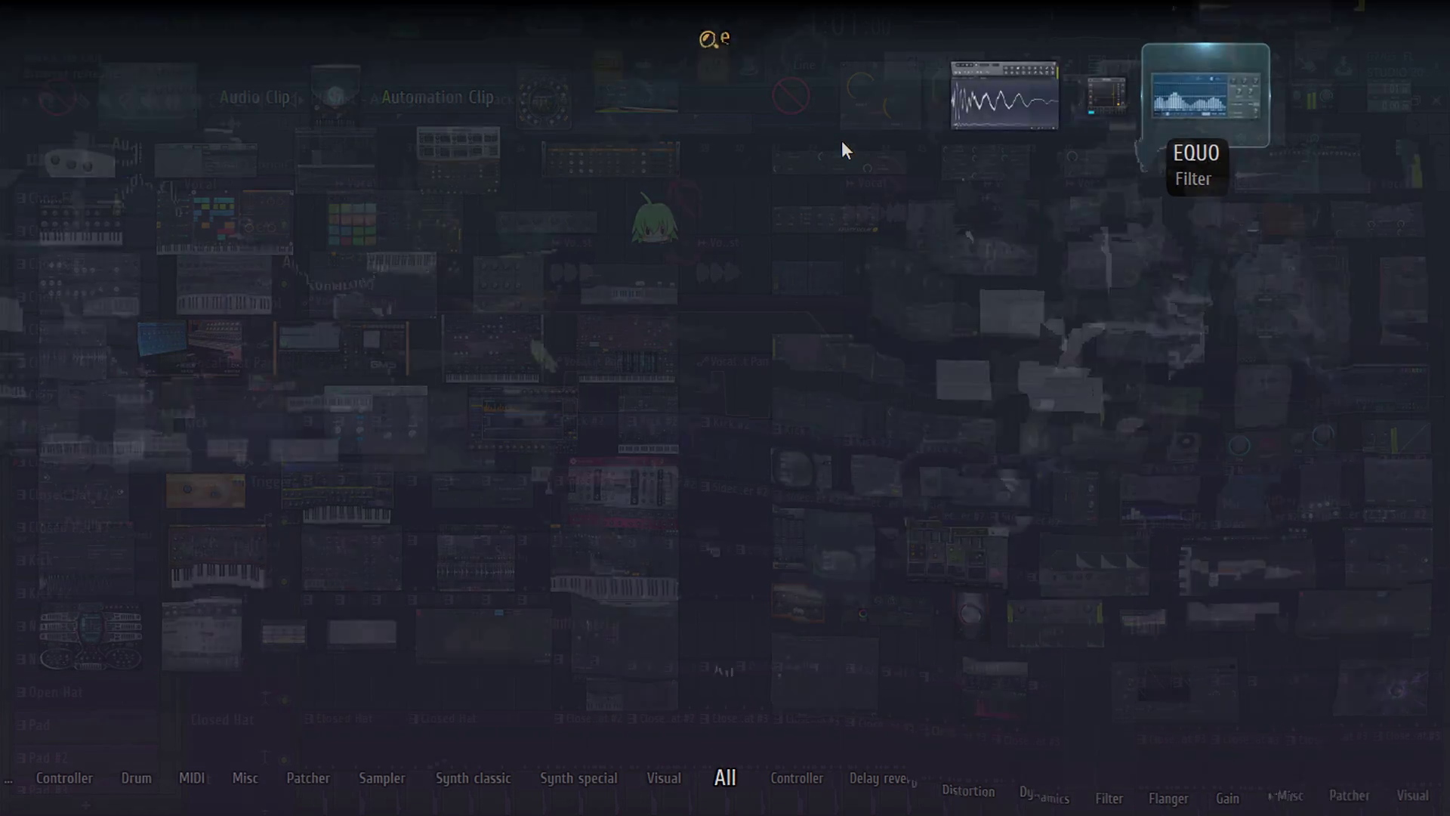
type("delay")
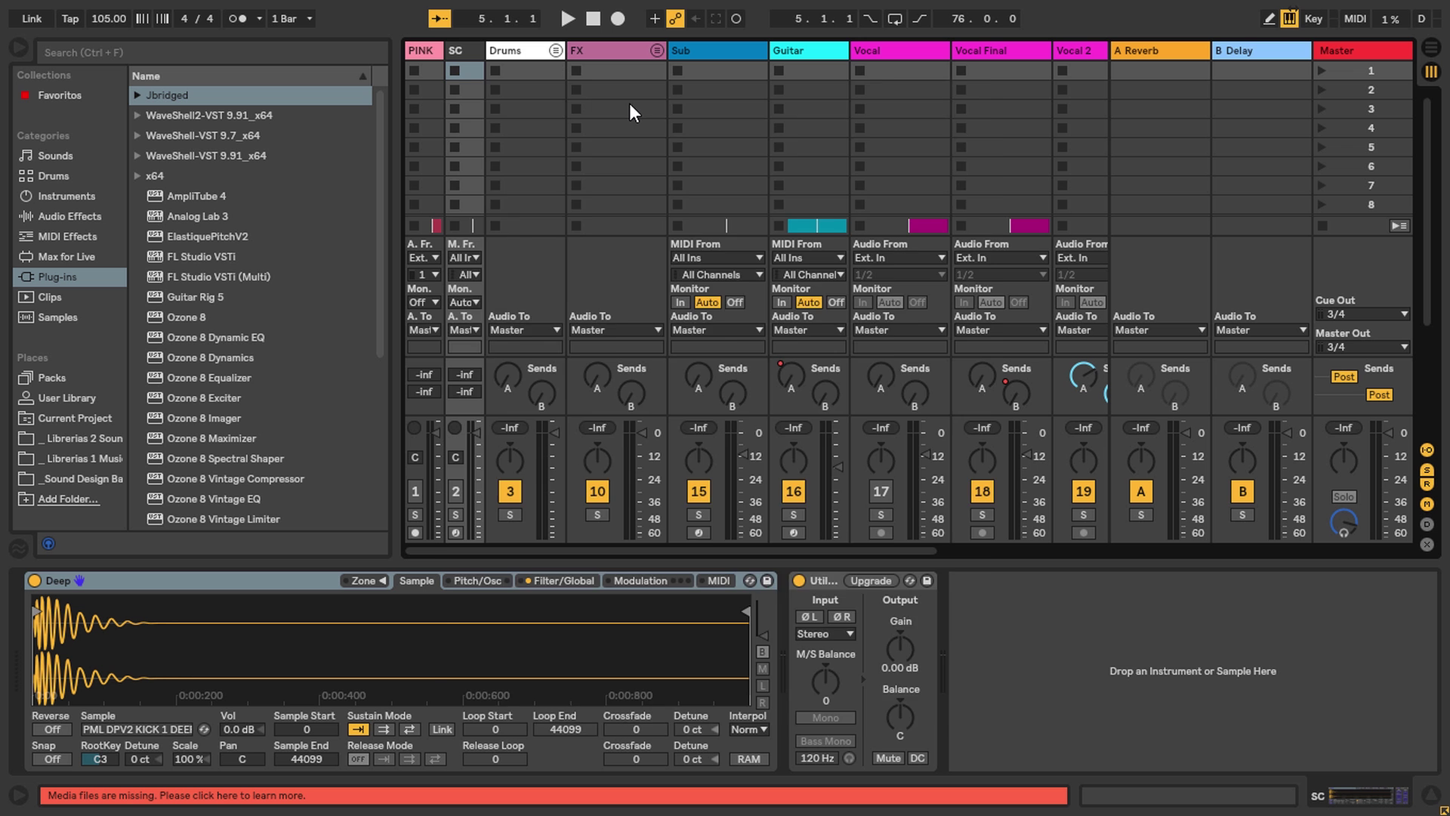
- Switch to Ableton Live and look through the available control surfaces for slot 2 in the Link MIDI preferences
key("ctrl+comma")
left_click(499, 205)
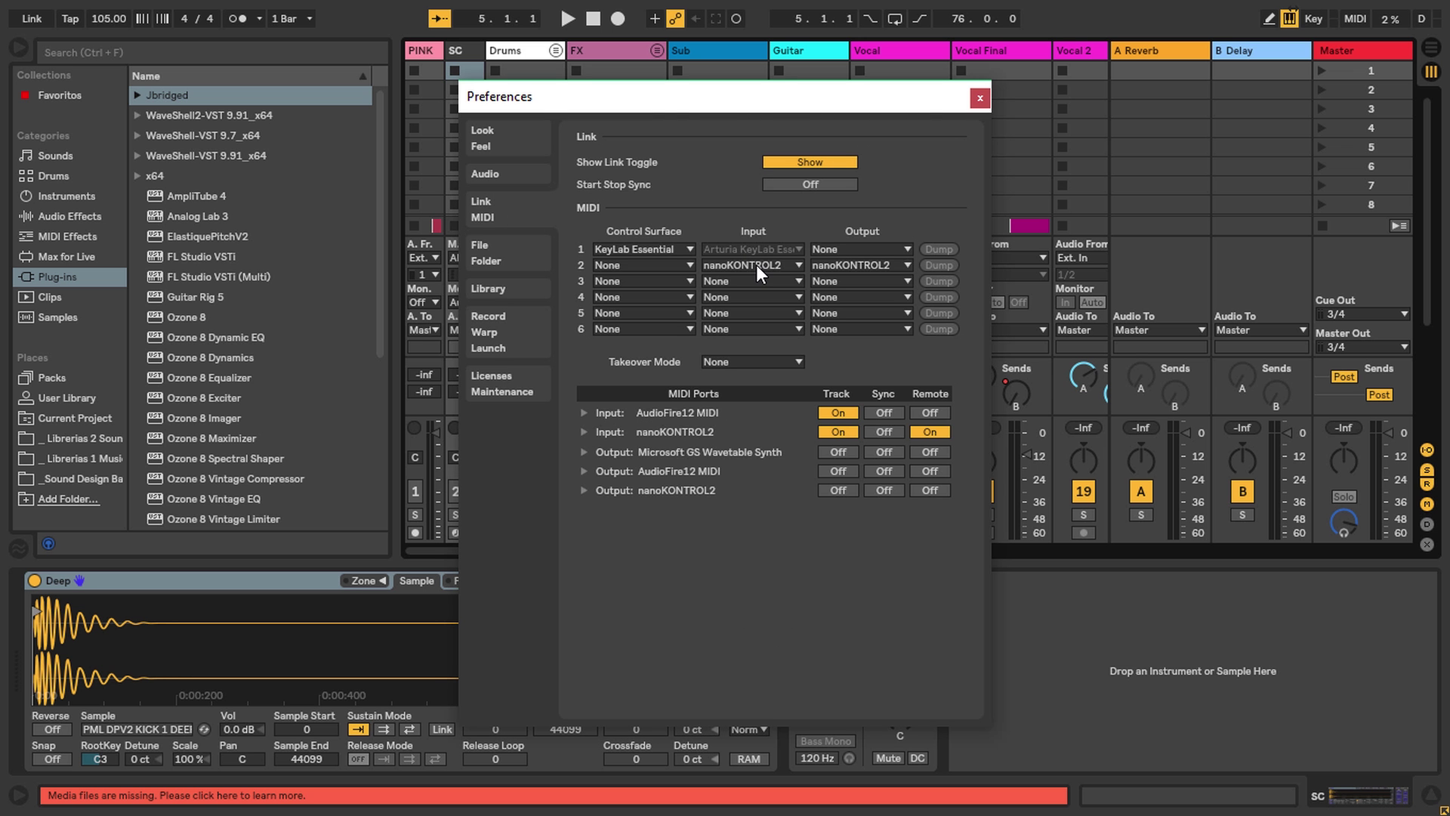
left_click(689, 265)
scroll(643, 378, "down", 1)
scroll(655, 642, "down", 8)
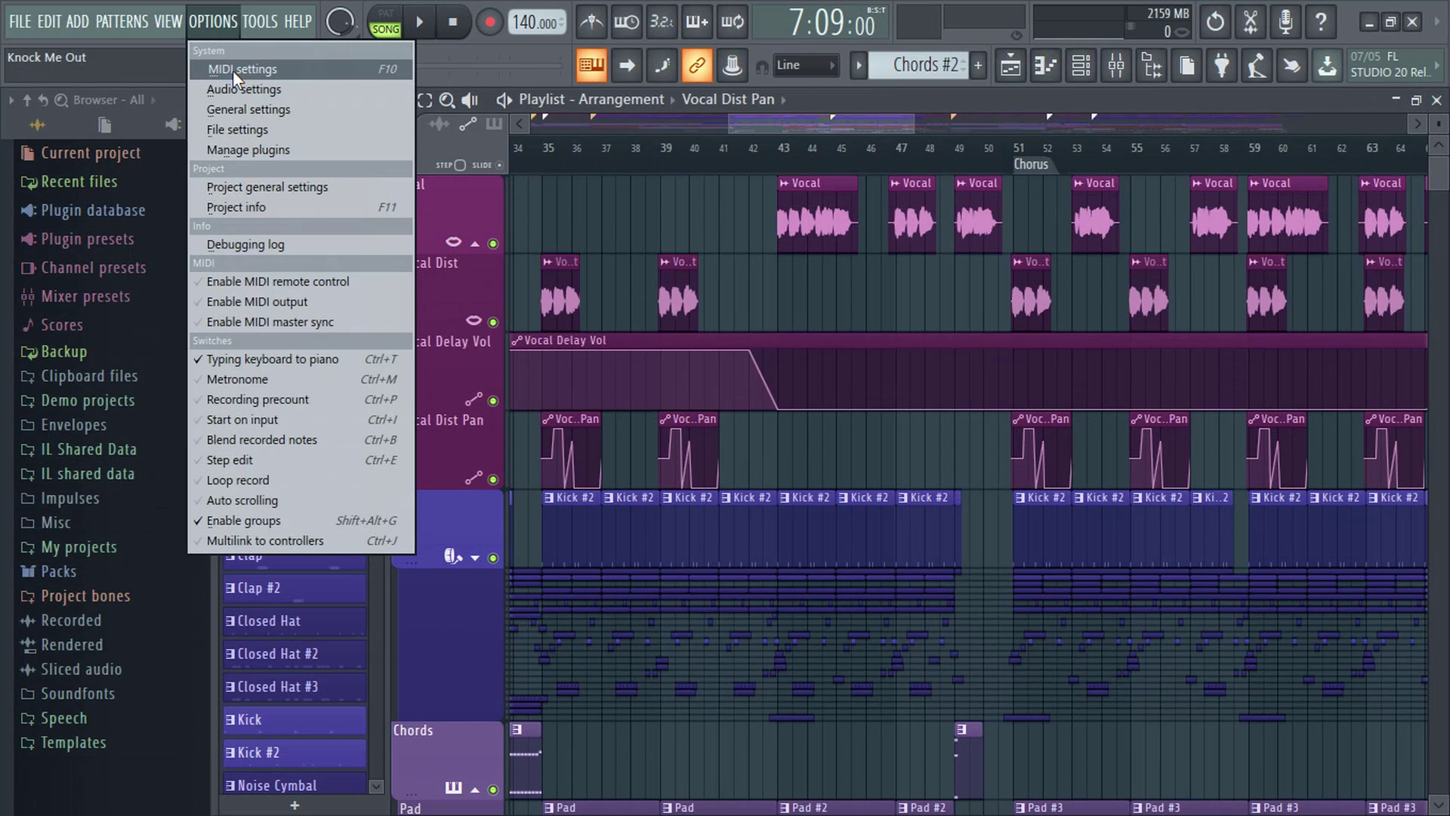
- Switch to FL Studio and show the controller type options in its MIDI settings
left_click(233, 70)
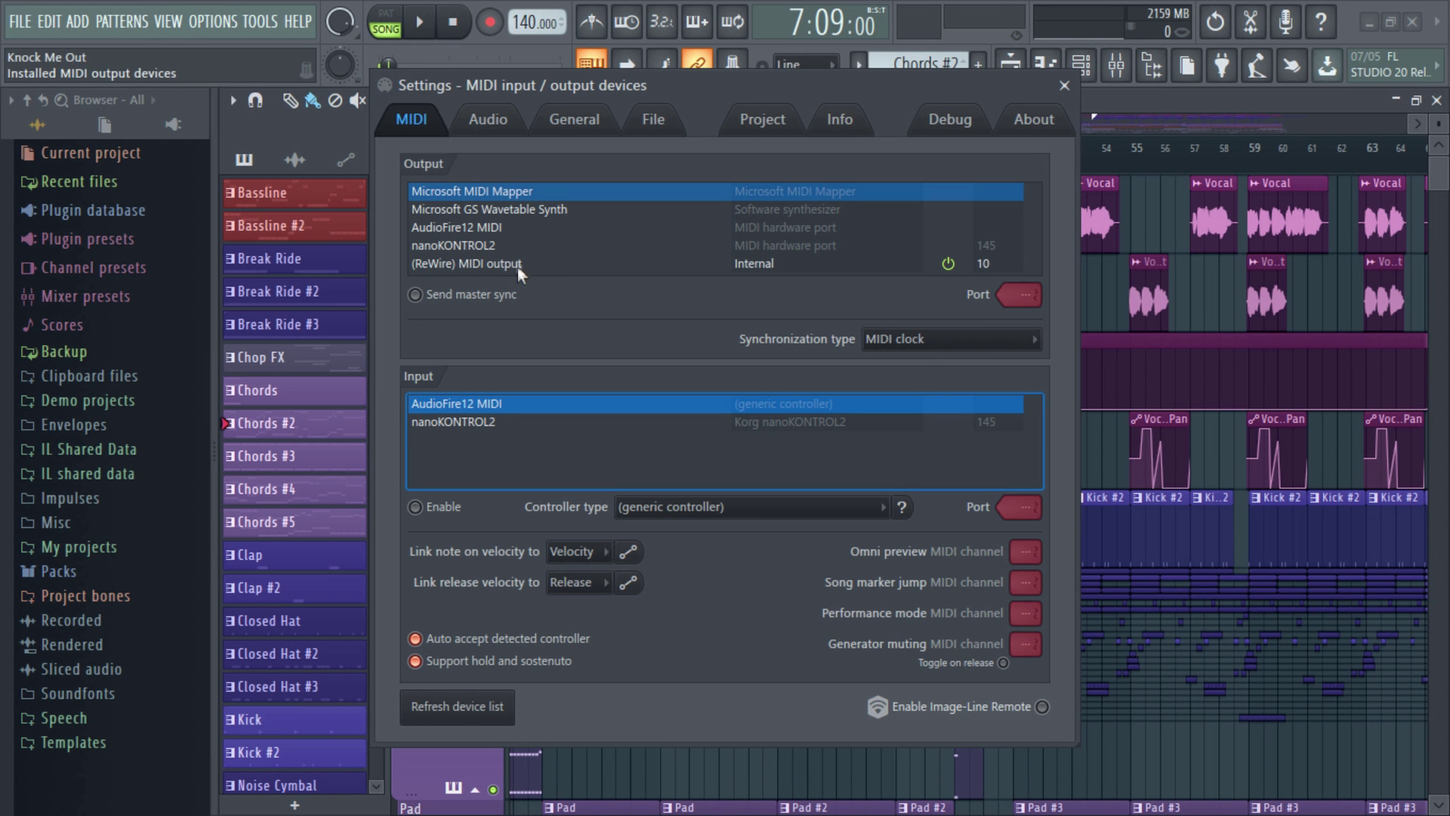
left_click(882, 507)
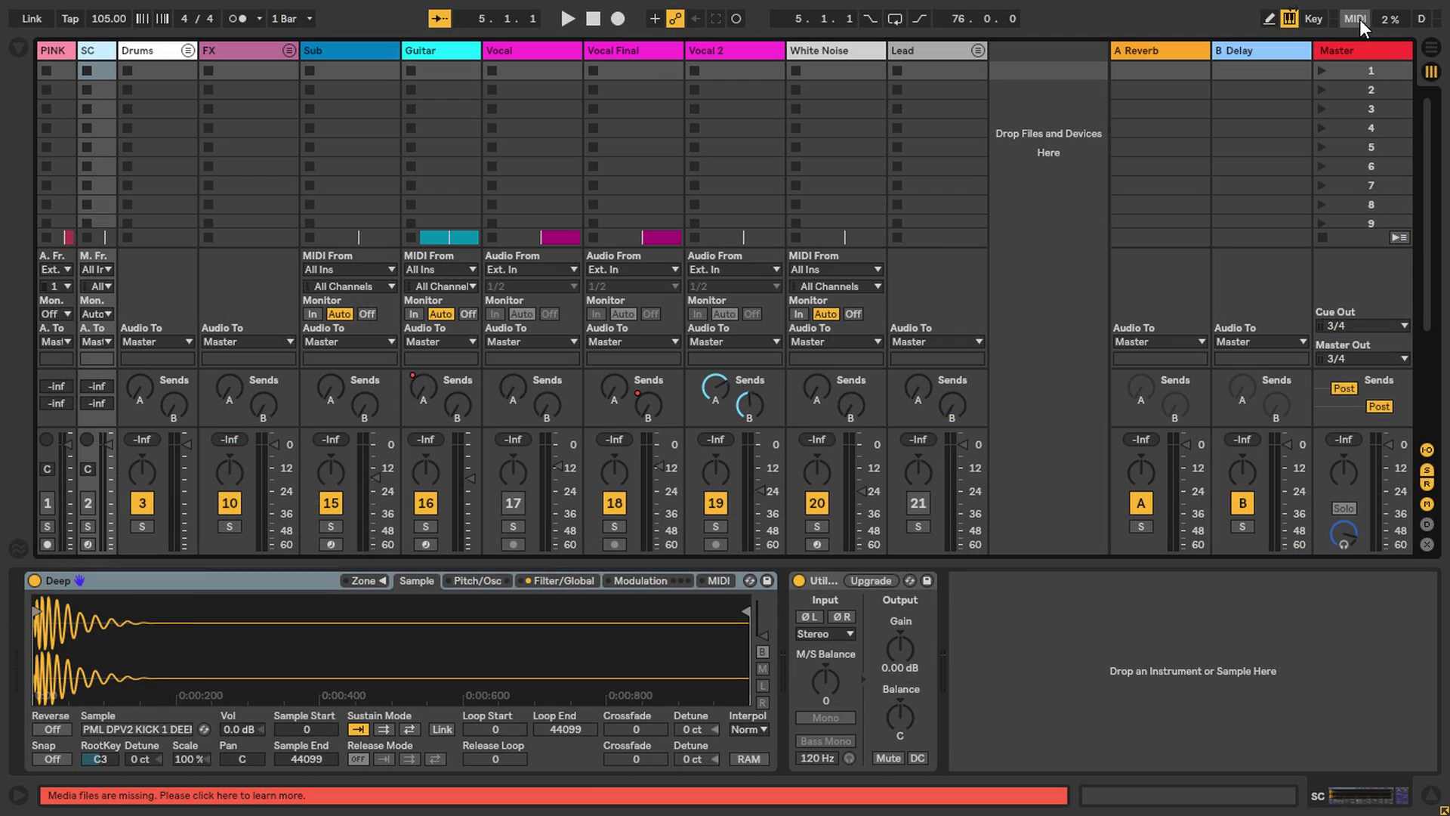
- Enable MIDI mapping in Ableton Live and map the Sub track's volume to CC 2, widening the MIDI Mappings list
left_click(1357, 19)
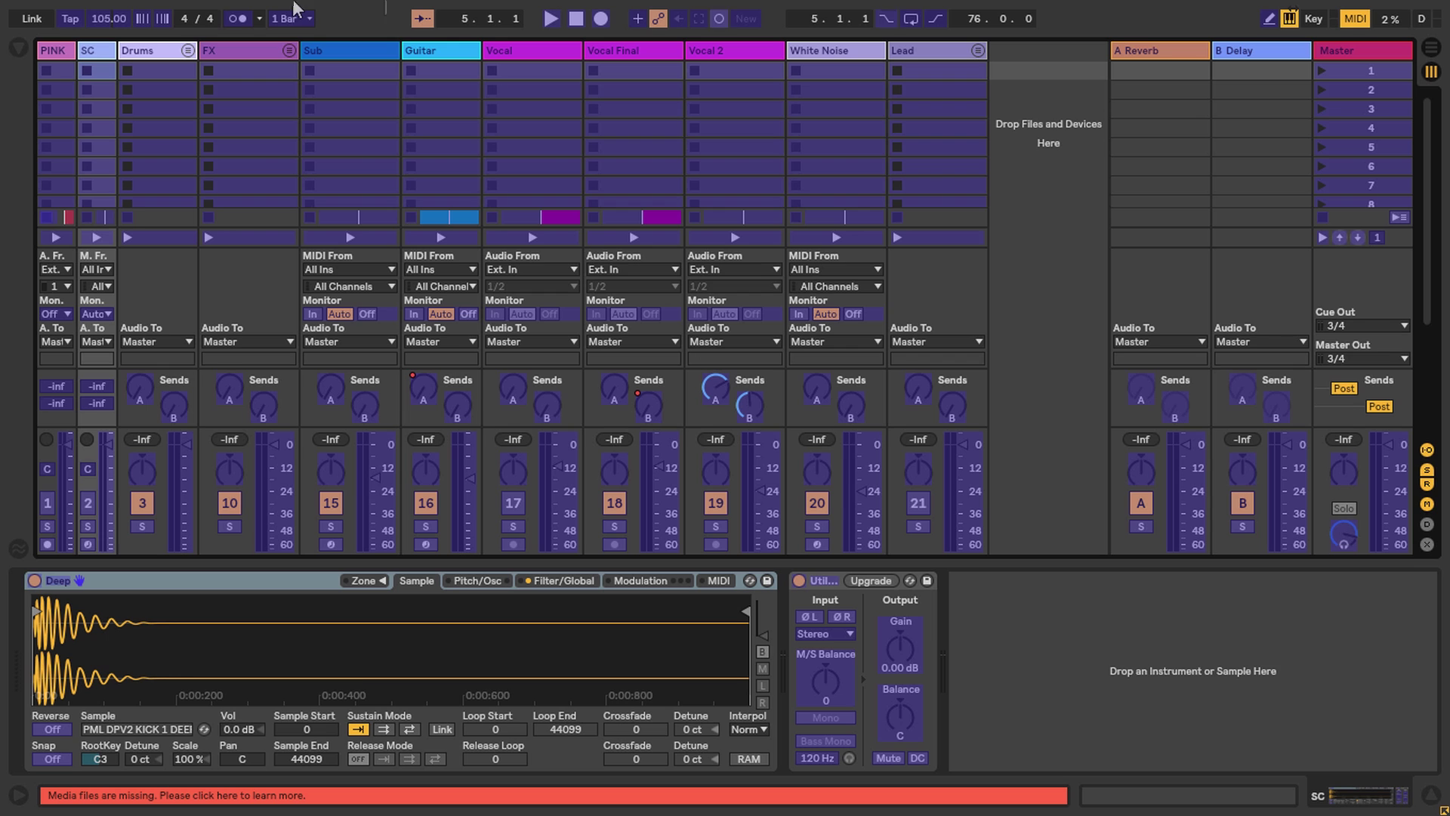
left_click(21, 48)
left_click_drag(111, 111, 289, 143)
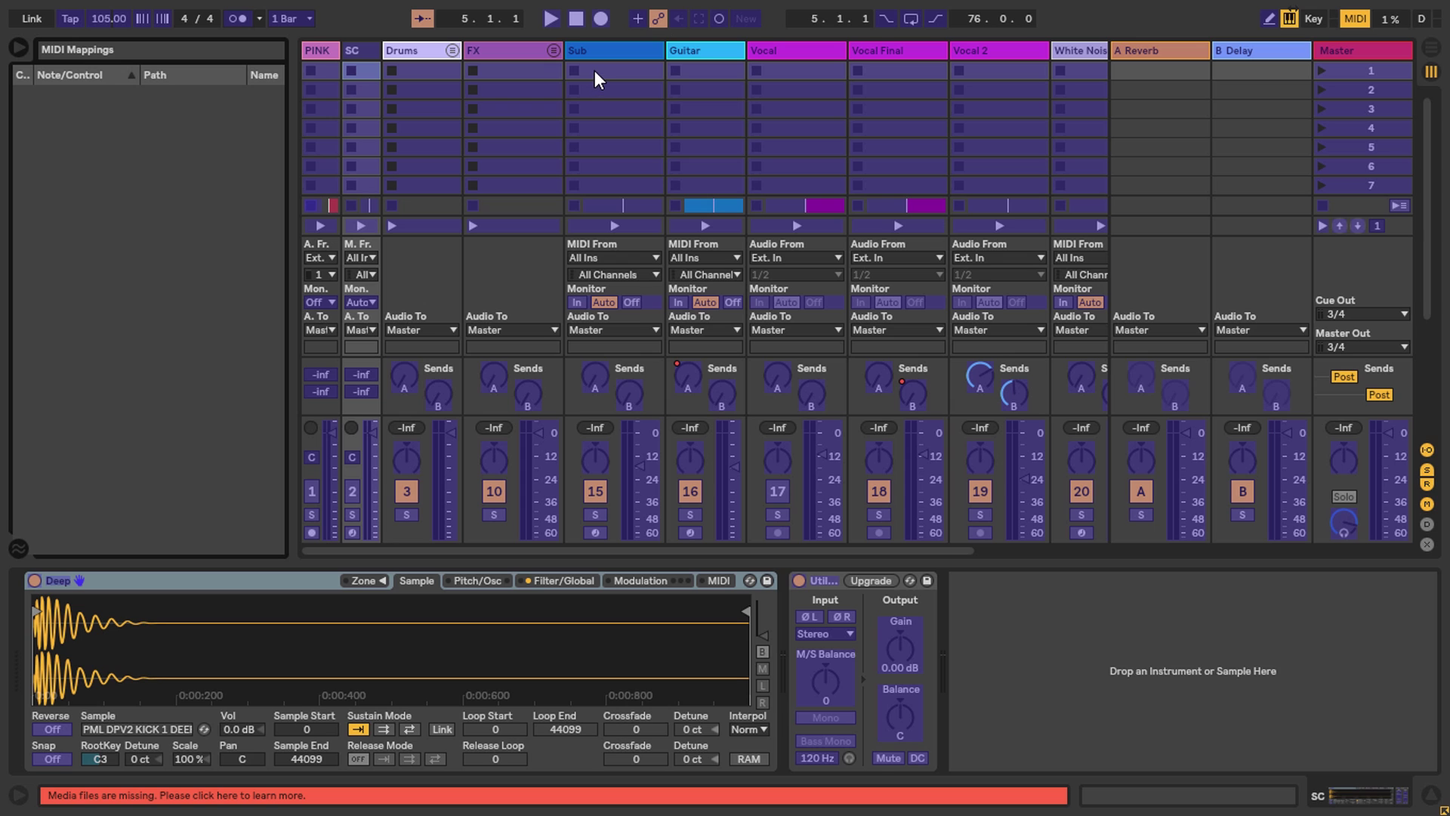
left_click(639, 464)
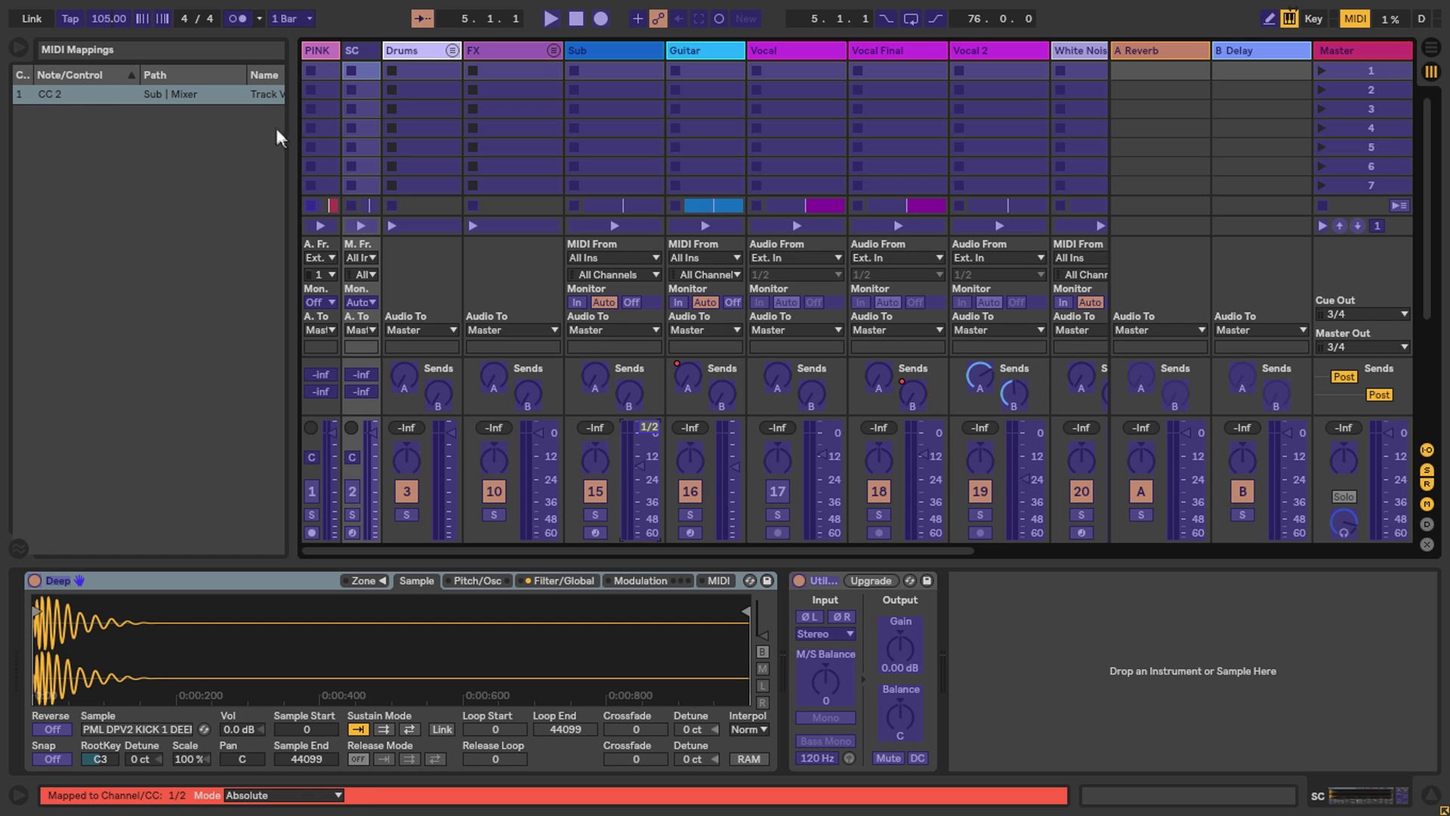
left_click_drag(290, 142, 408, 167)
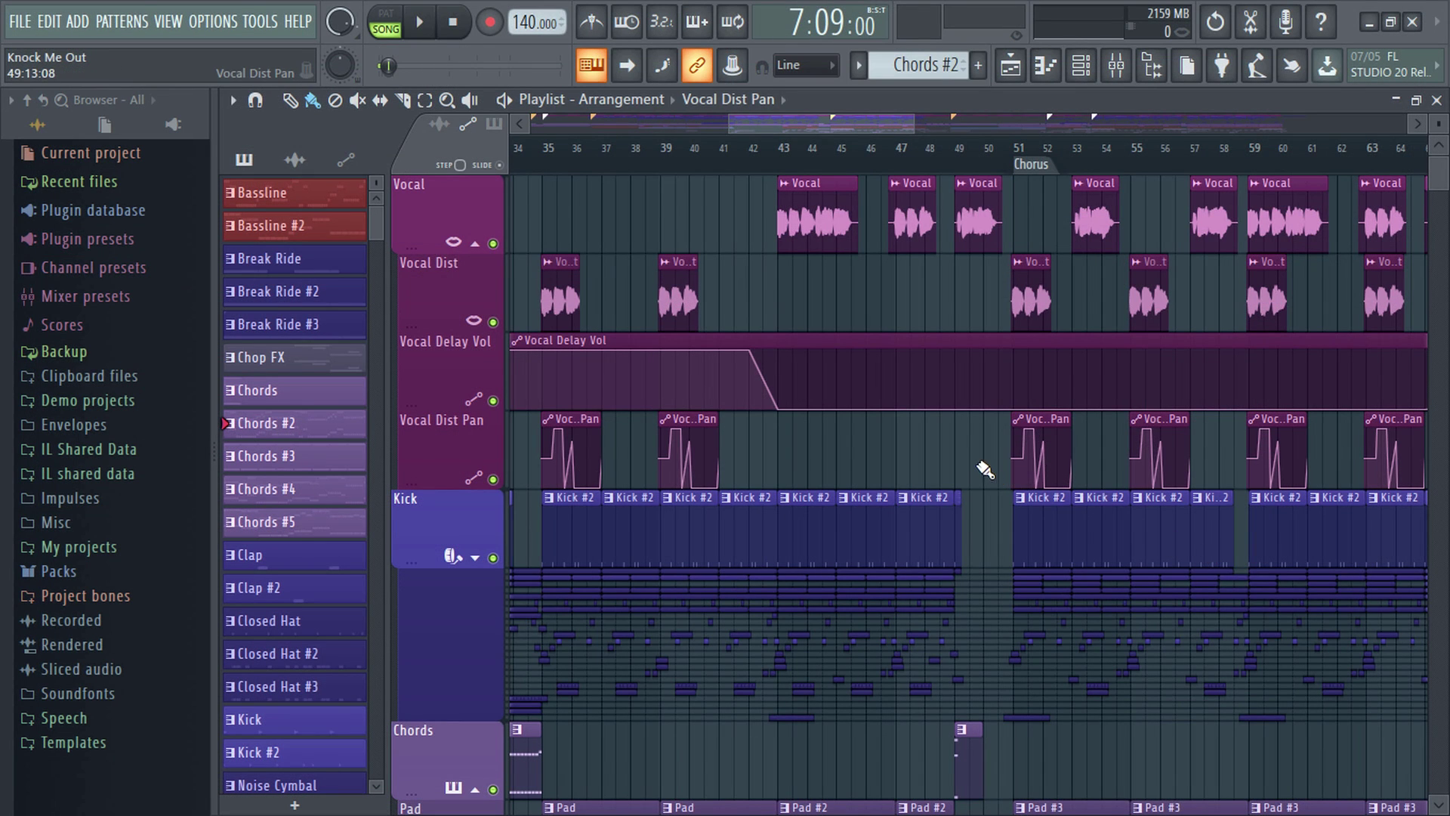
- Switch to FL Studio, examine the playback tracking options in the audio settings and dismiss them unchanged
left_click(212, 22)
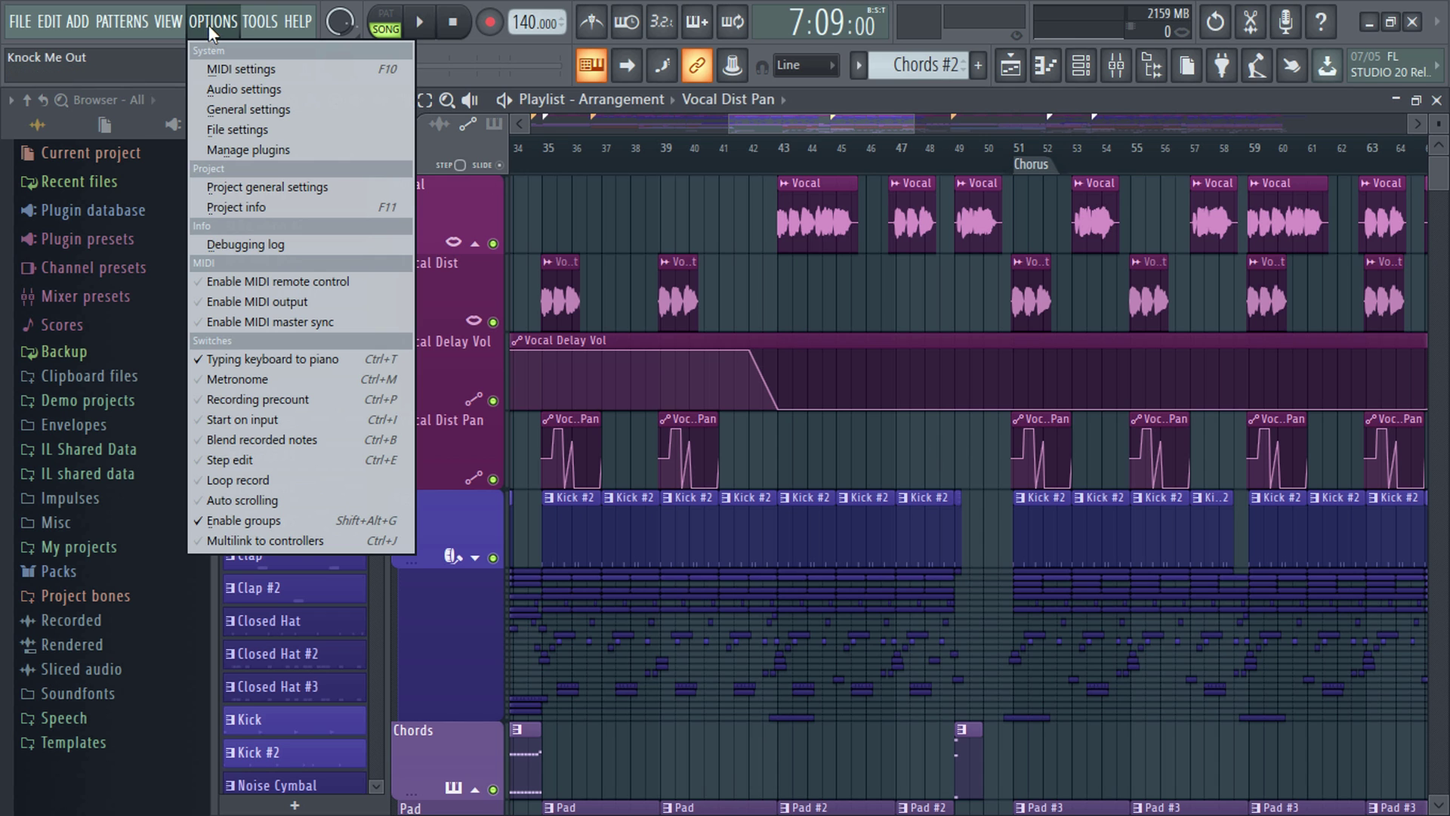
left_click(243, 91)
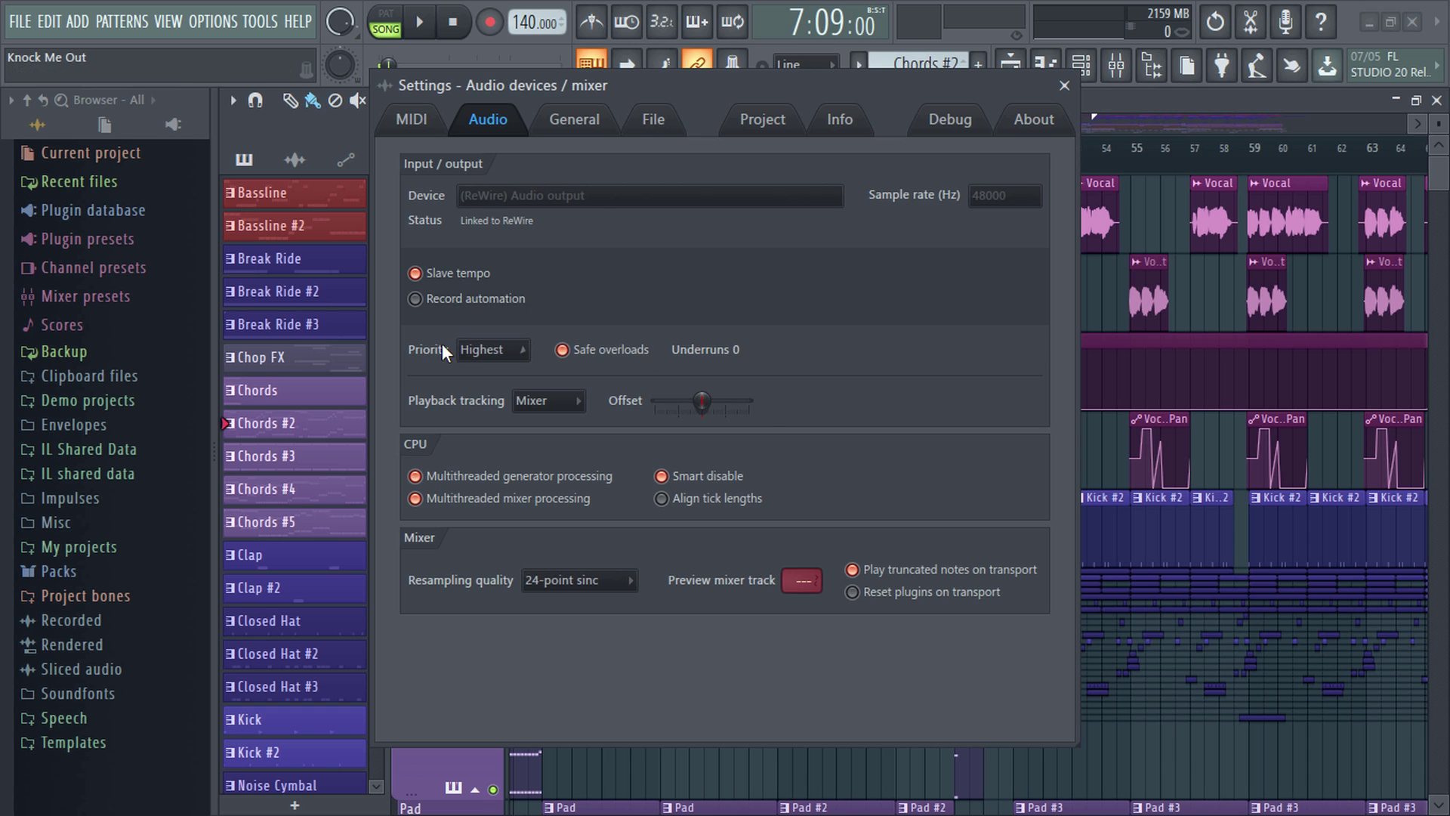
left_click(544, 404)
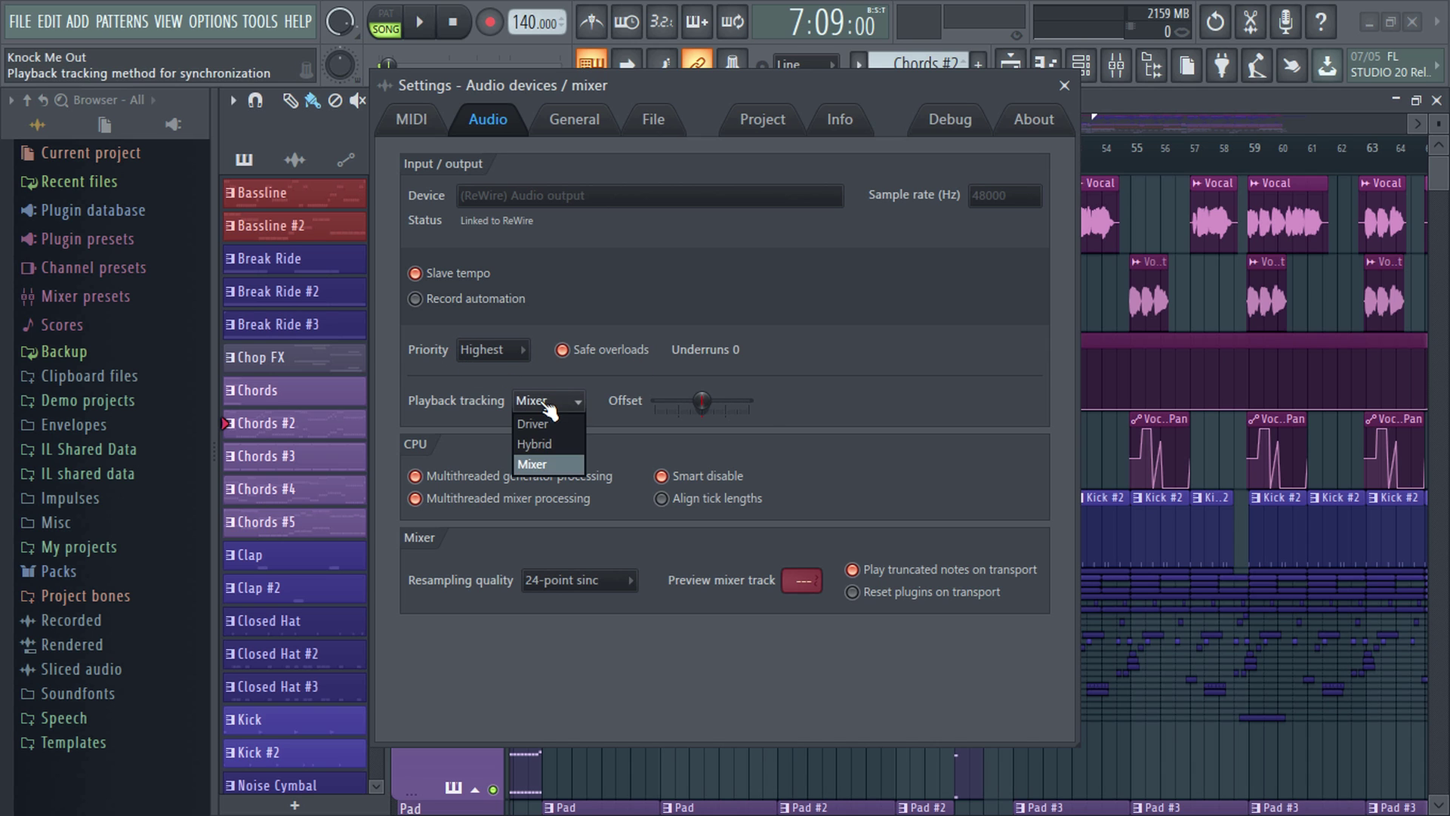
left_click(560, 401)
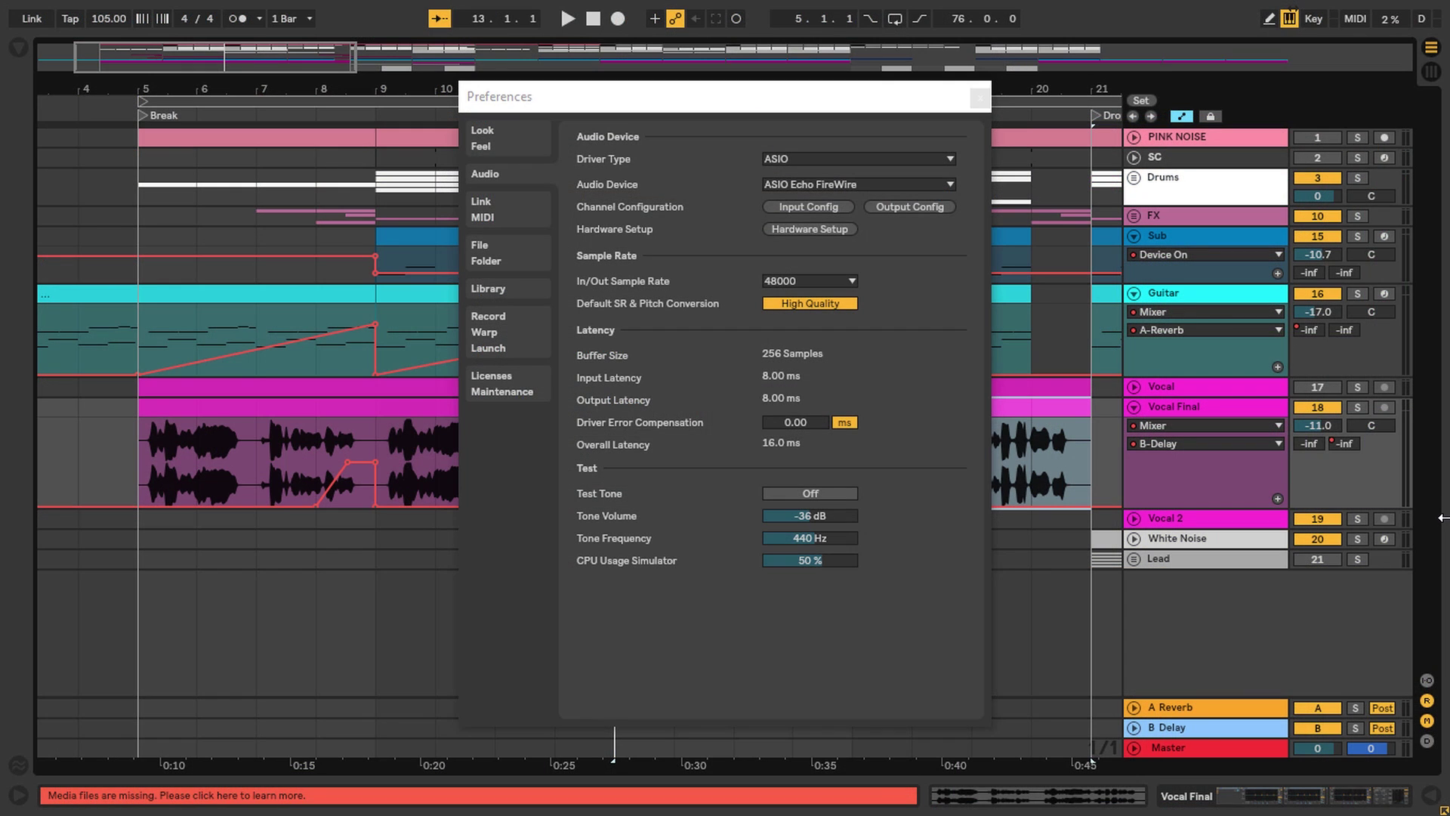
- Switch to Ableton Live and show the In/Out Sample Rate options in the audio preferences
left_click(823, 282)
left_click(804, 384)
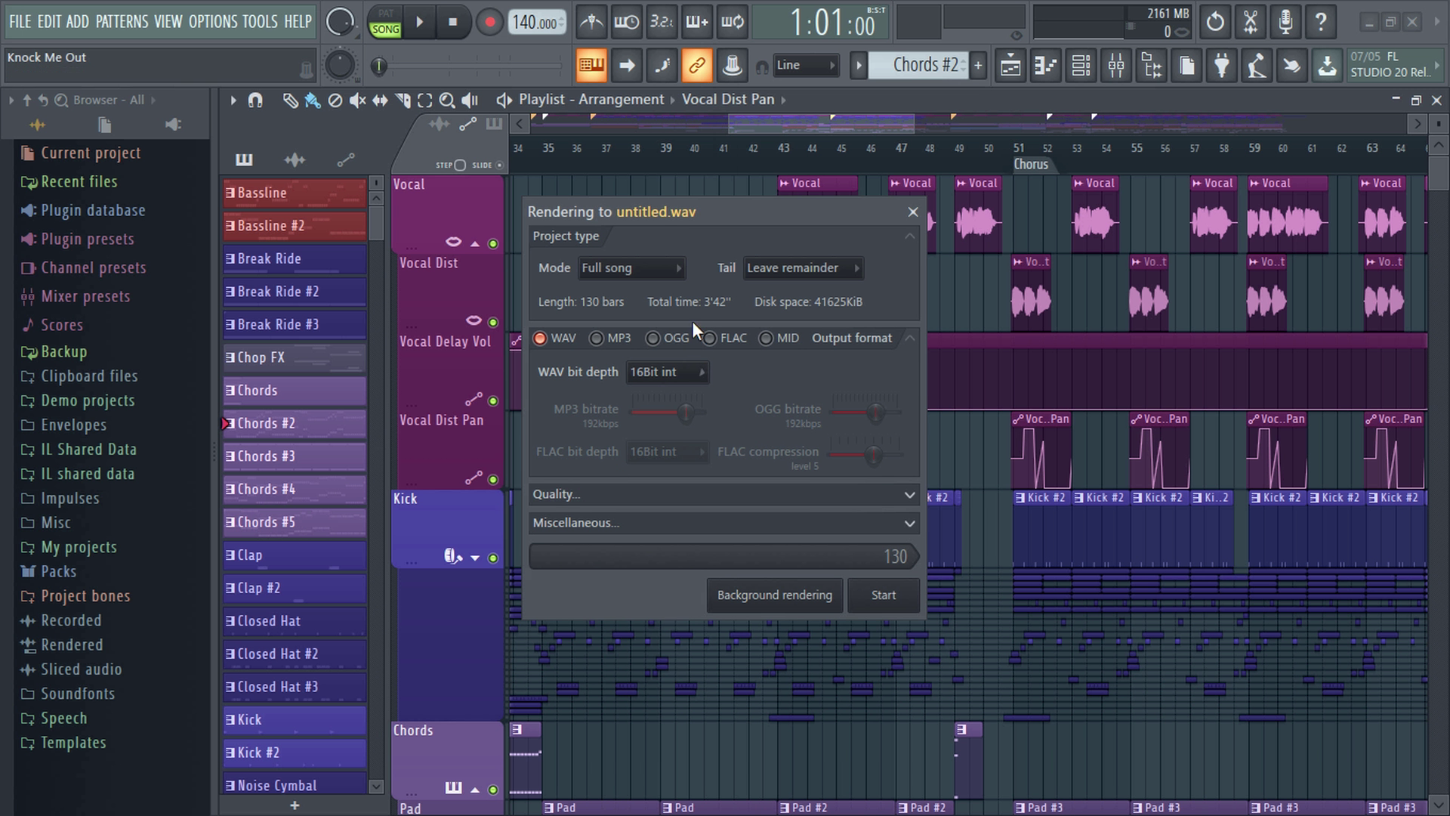
- Reposition FL Studio's render dialog for untitled.wav, switch the render mode to Pattern and restore Full song
left_click_drag(725, 224, 837, 222)
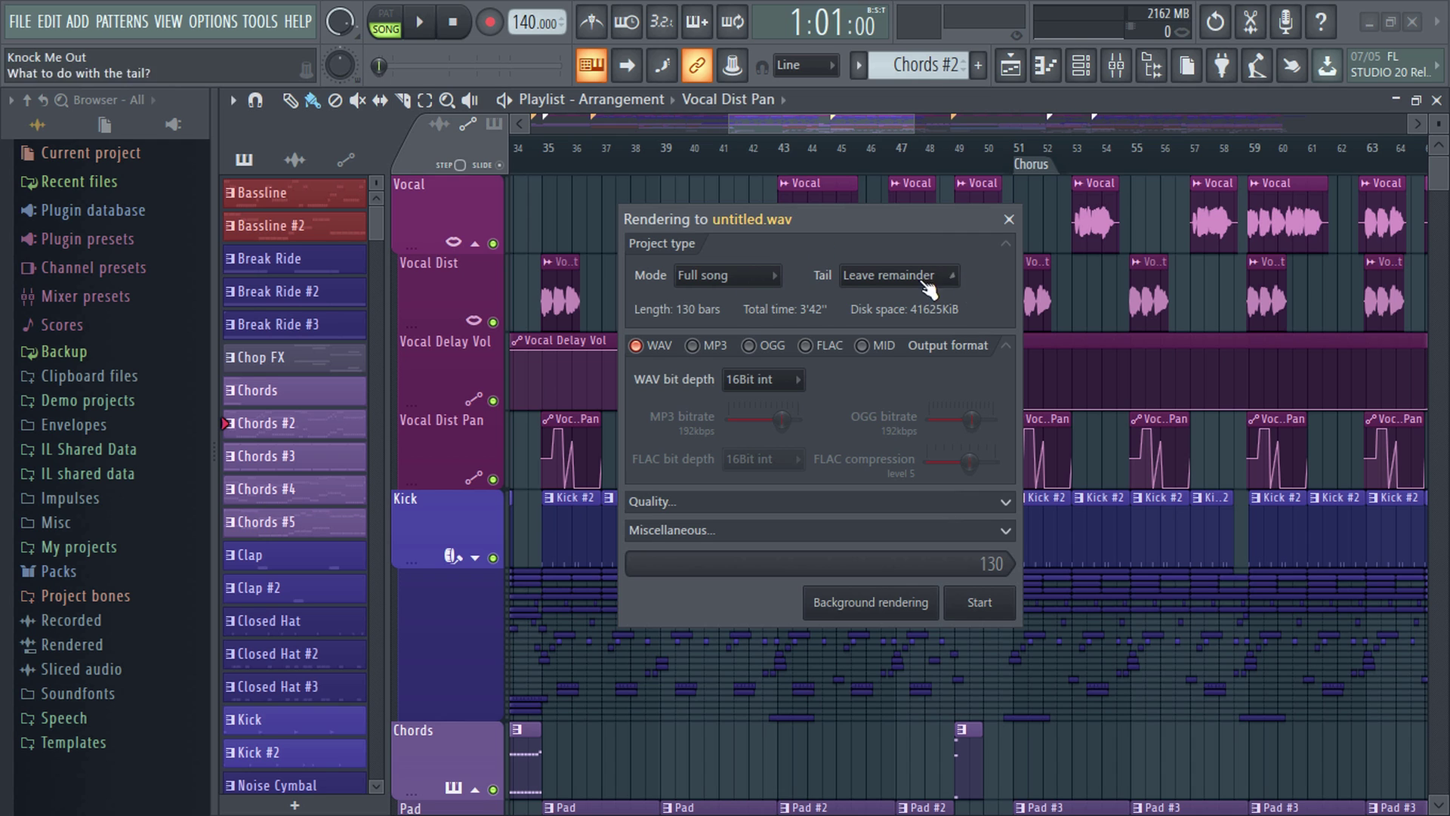
left_click(741, 275)
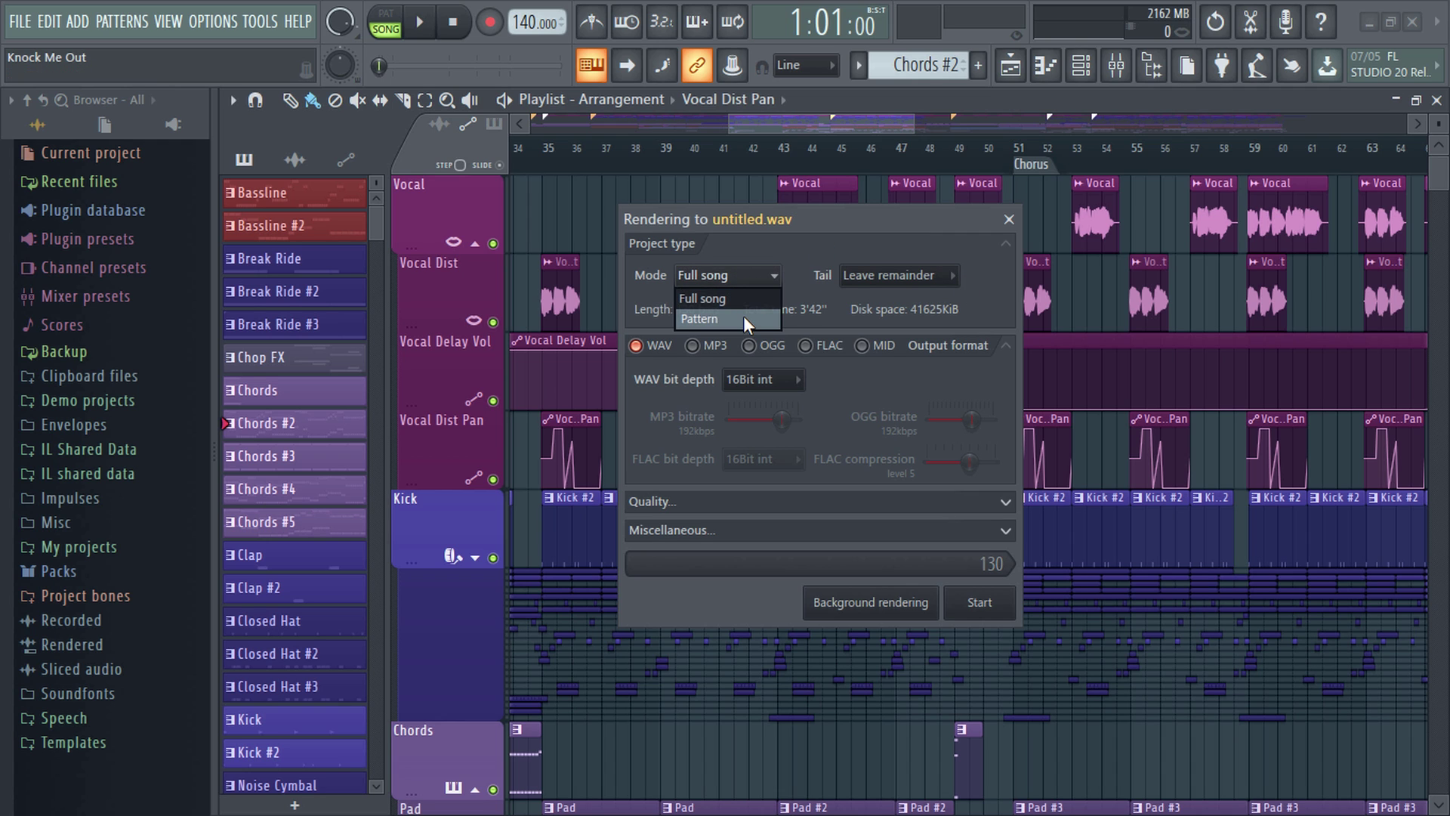
left_click(744, 315)
left_click(748, 276)
left_click(748, 298)
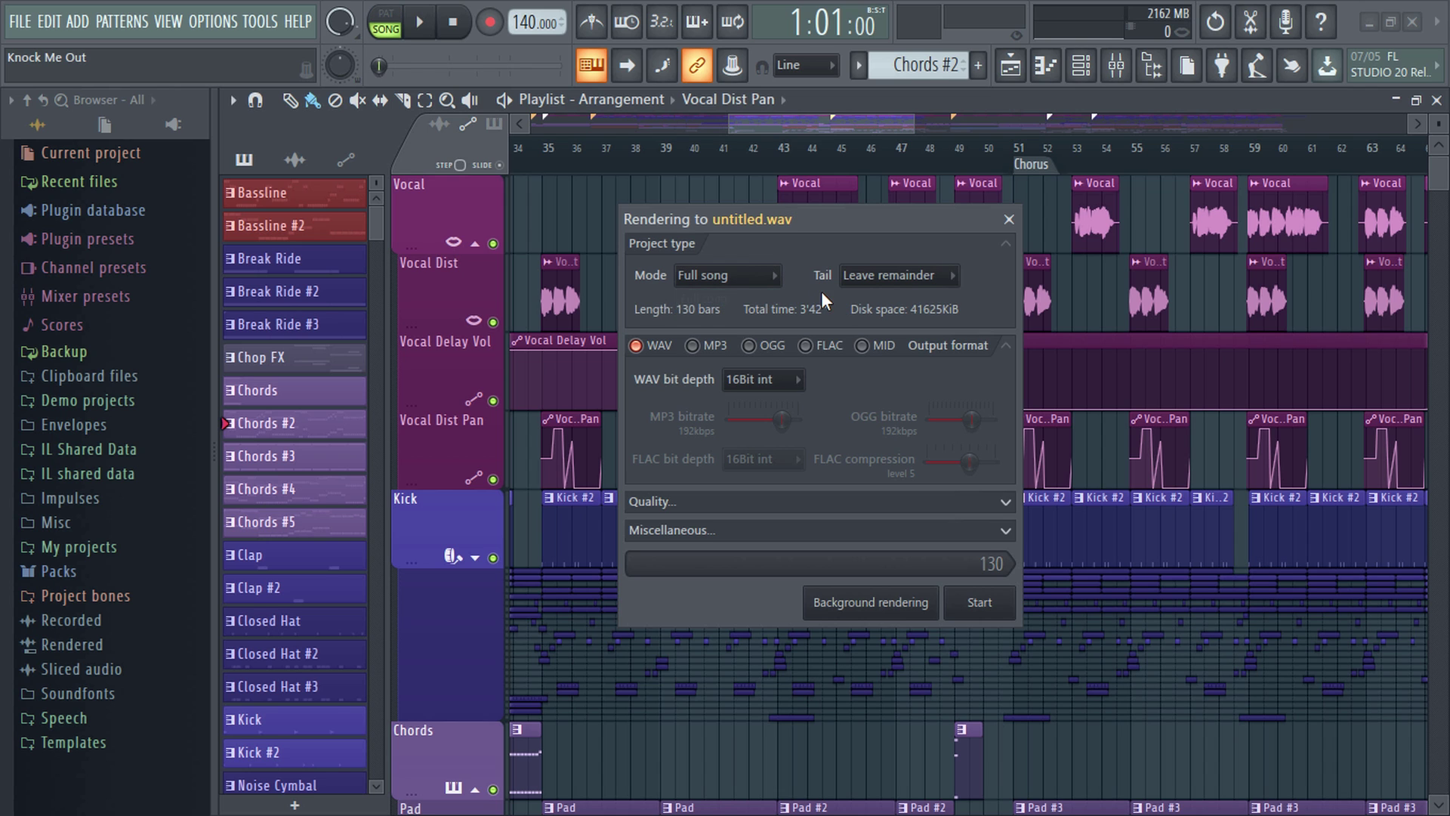
- Toggle the MP3 and OGG output formats on and off, and set the WAV bit depth to 24Bit int
left_click(693, 346)
left_click(694, 346)
left_click(748, 346)
left_click(749, 346)
left_click(784, 379)
left_click(777, 419)
- Expand the Quality and Miscellaneous render settings and toggle the Split mixer tracks option
left_click(738, 502)
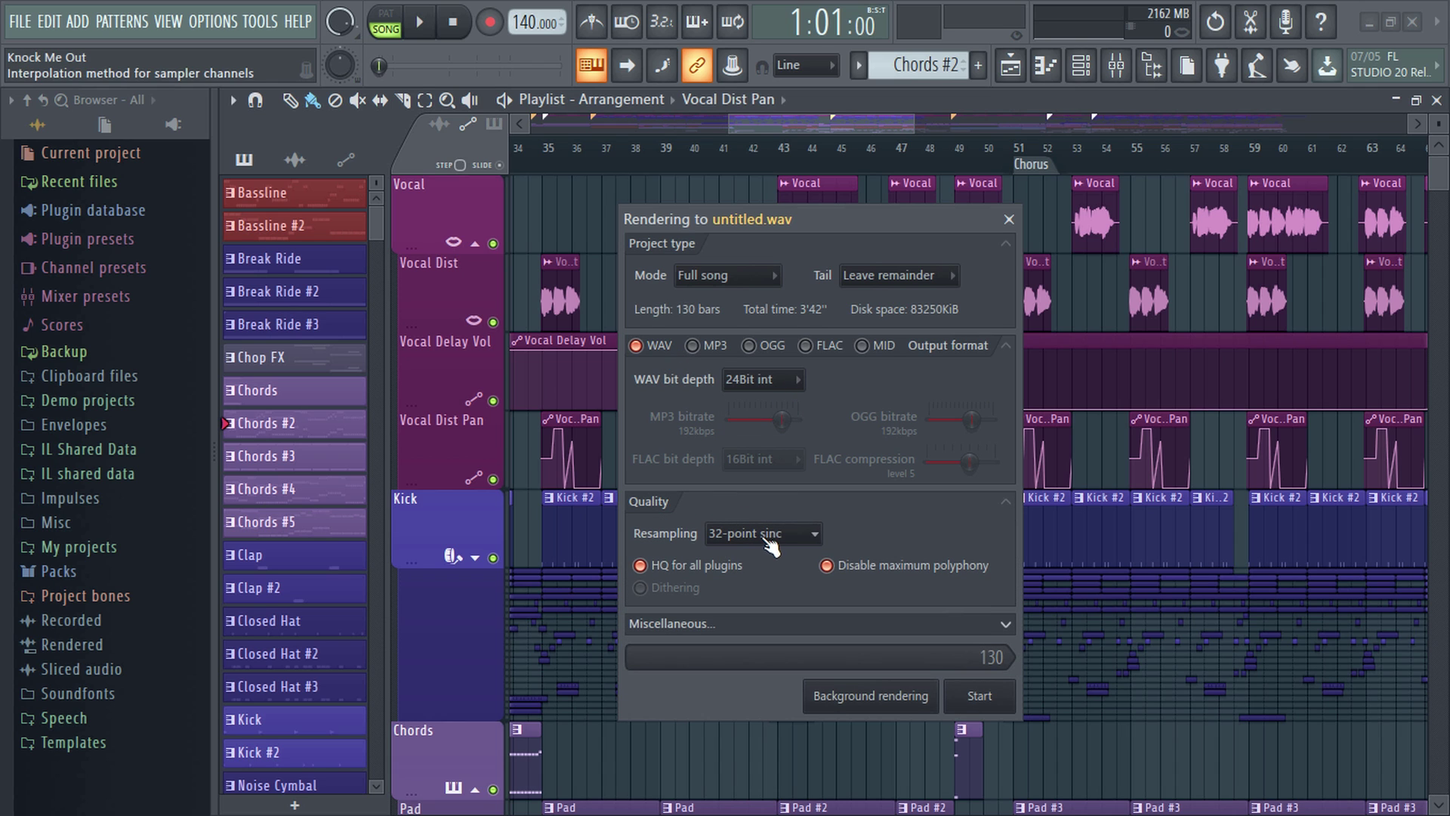
left_click(725, 627)
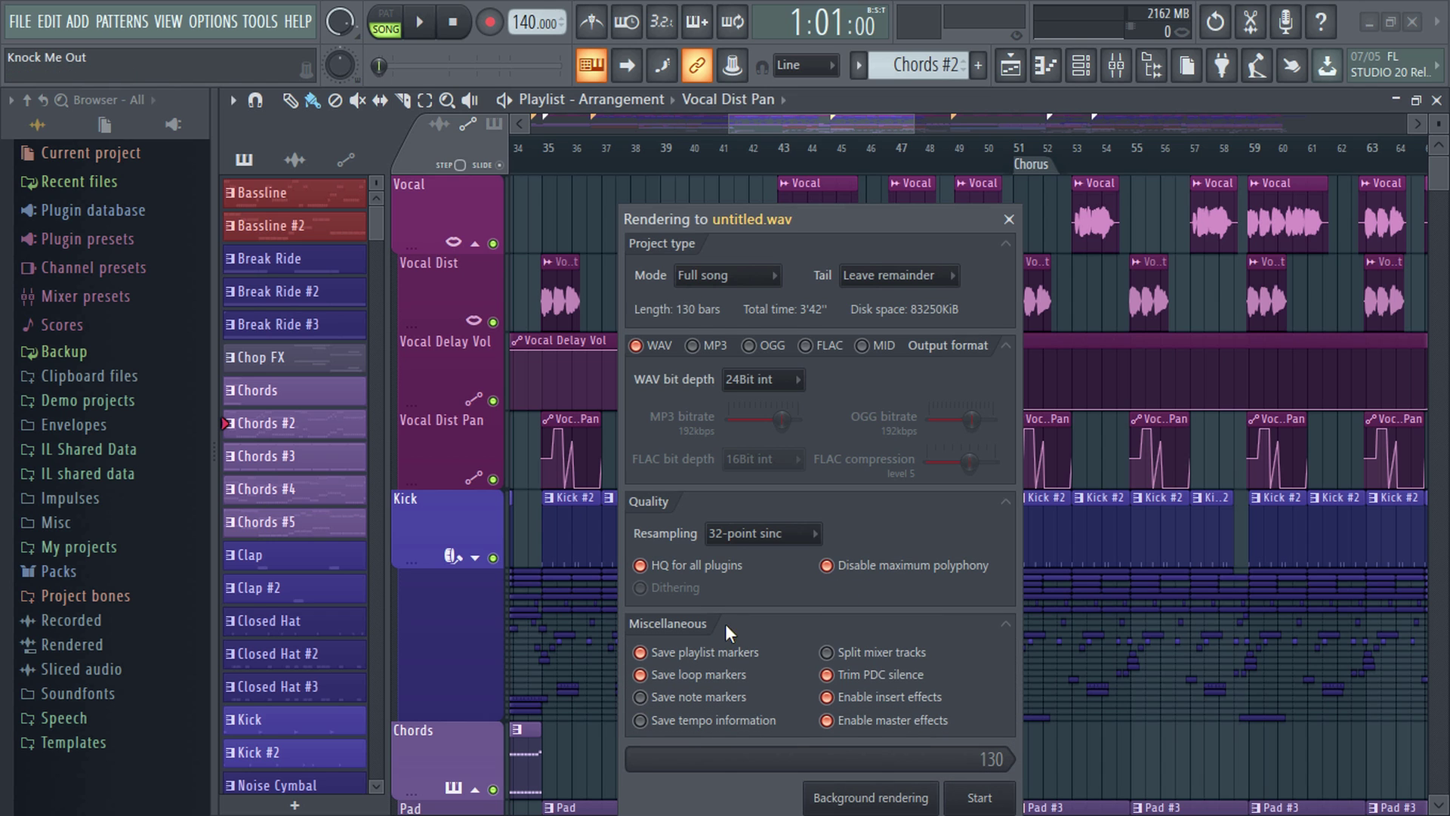
left_click(874, 654)
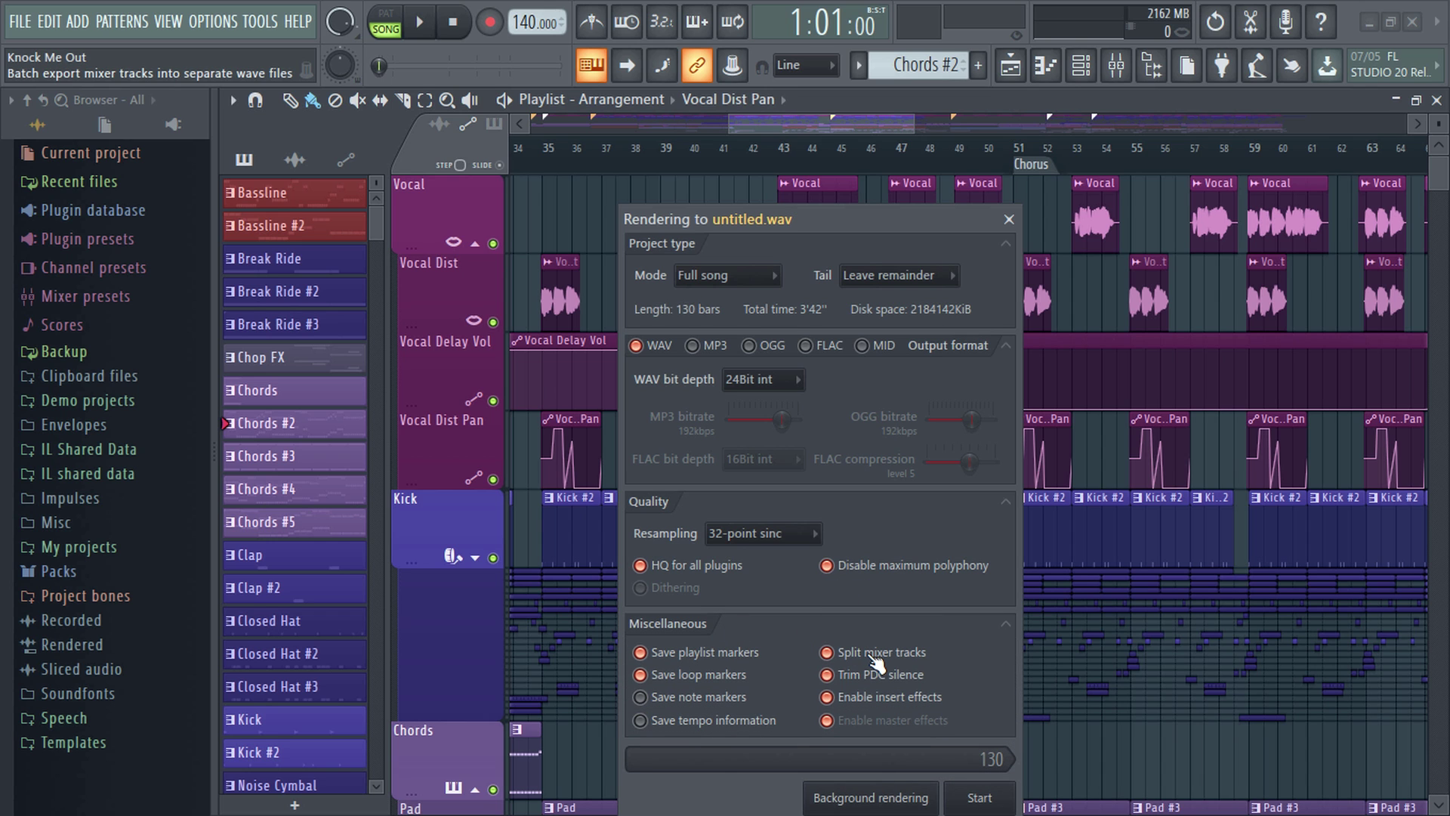
left_click(873, 654)
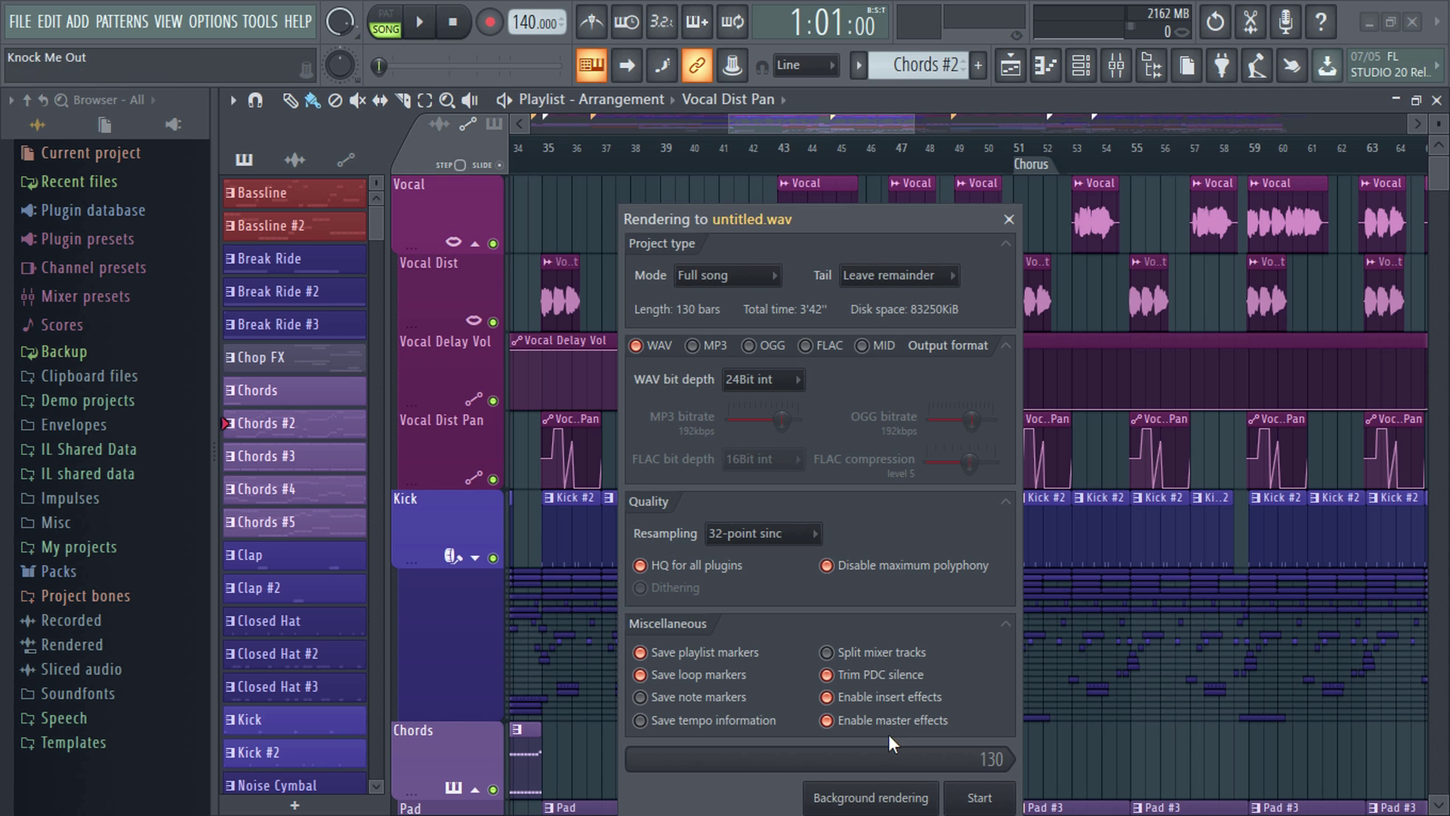
left_click(873, 654)
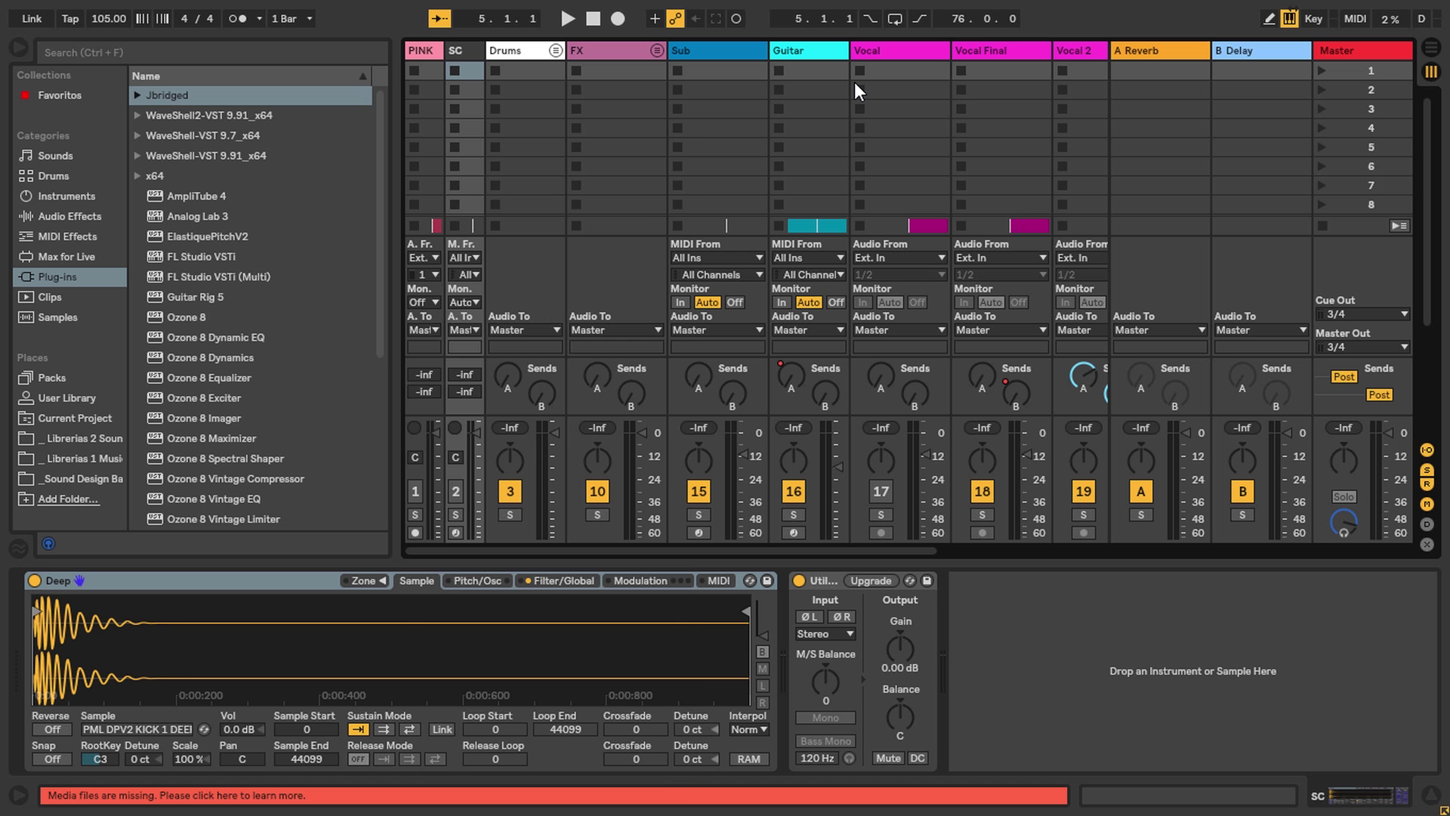
- Switch to Ableton Live, start an audio export and set the rendered track to All Individual Tracks
key("ctrl+shift+r")
left_click_drag(588, 138, 620, 50)
left_click(624, 120)
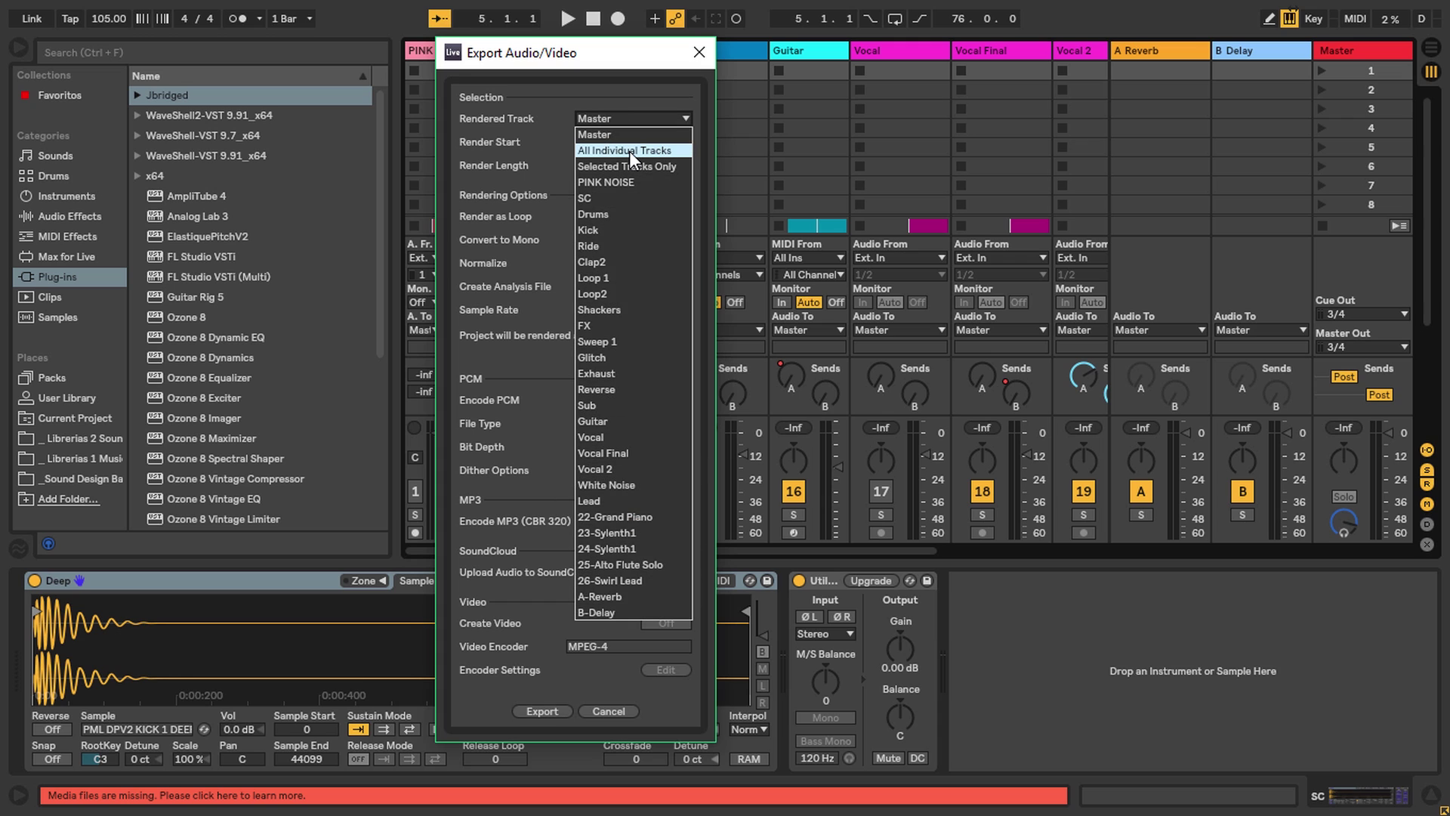
left_click(629, 151)
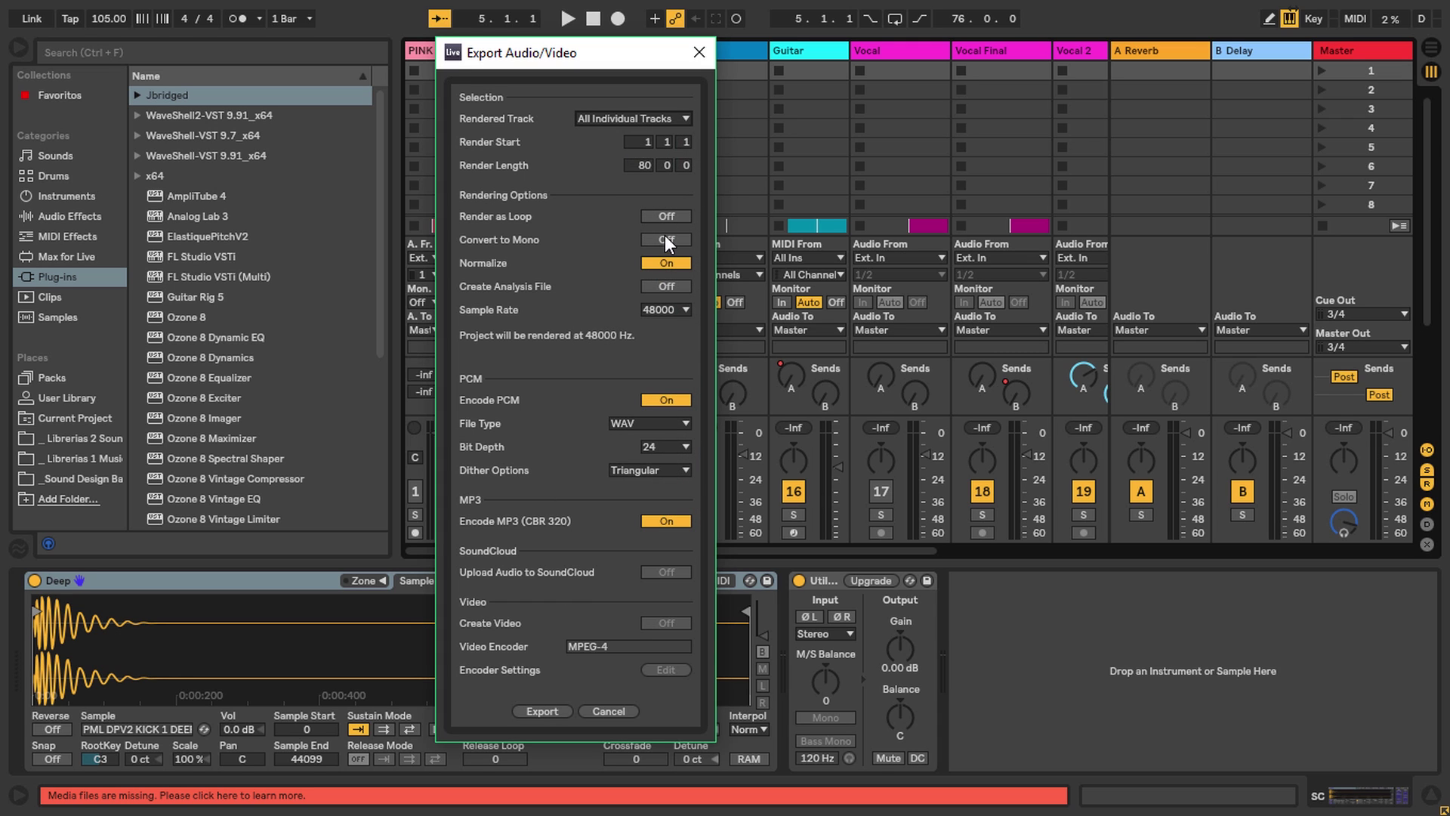
- Toggle Normalize and Encode MP3 in the export settings, and show the Bit Depth, File Type and Rendered Track options
left_click(668, 264)
left_click(667, 522)
left_click(667, 446)
left_click(666, 424)
left_click(664, 439)
left_click(660, 118)
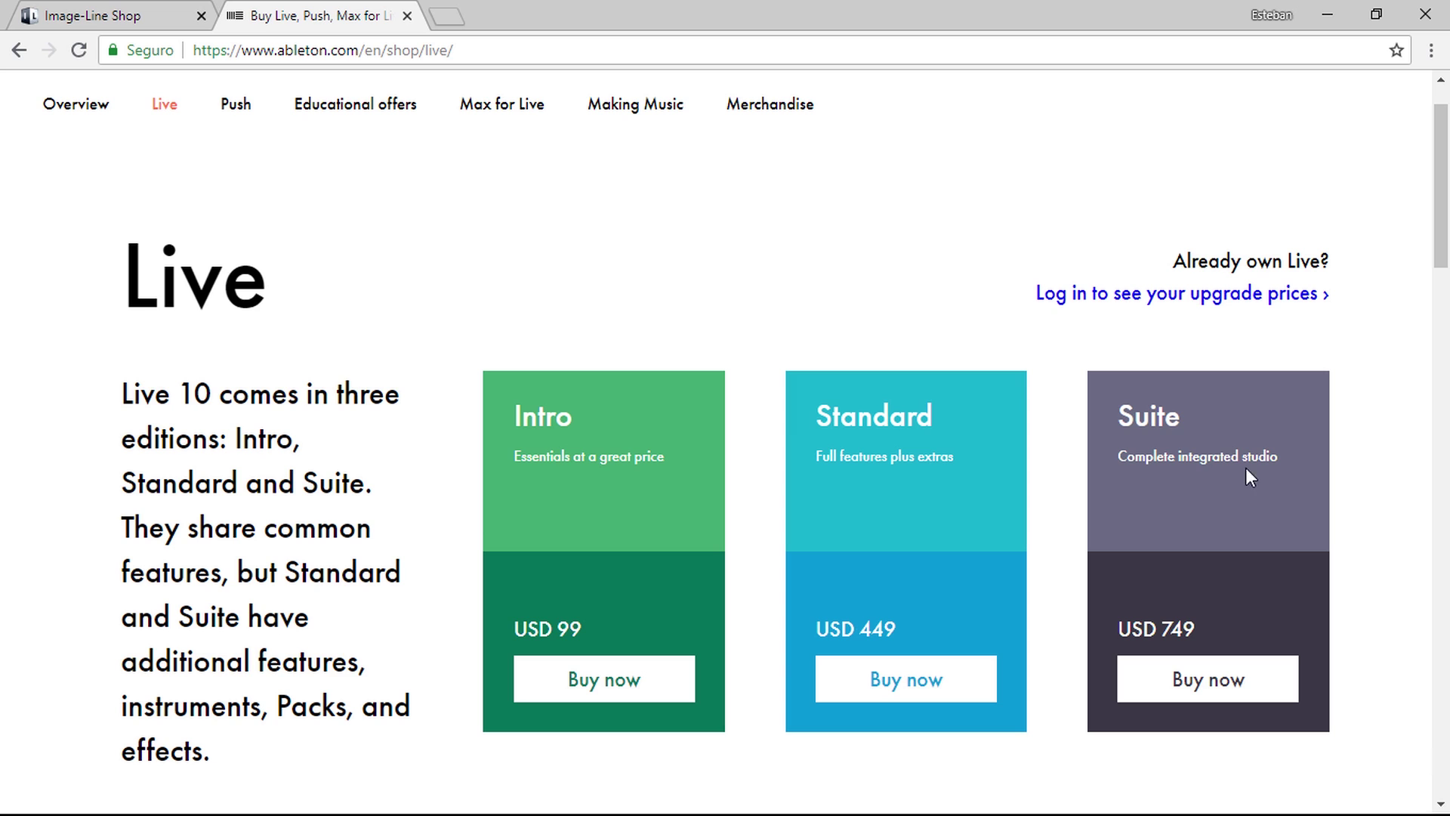
- Switch to the Image-Line Shop page in the web browser and select the Signature Bundle, then FL Studio + ALL Plugins Bundle
left_click(84, 3)
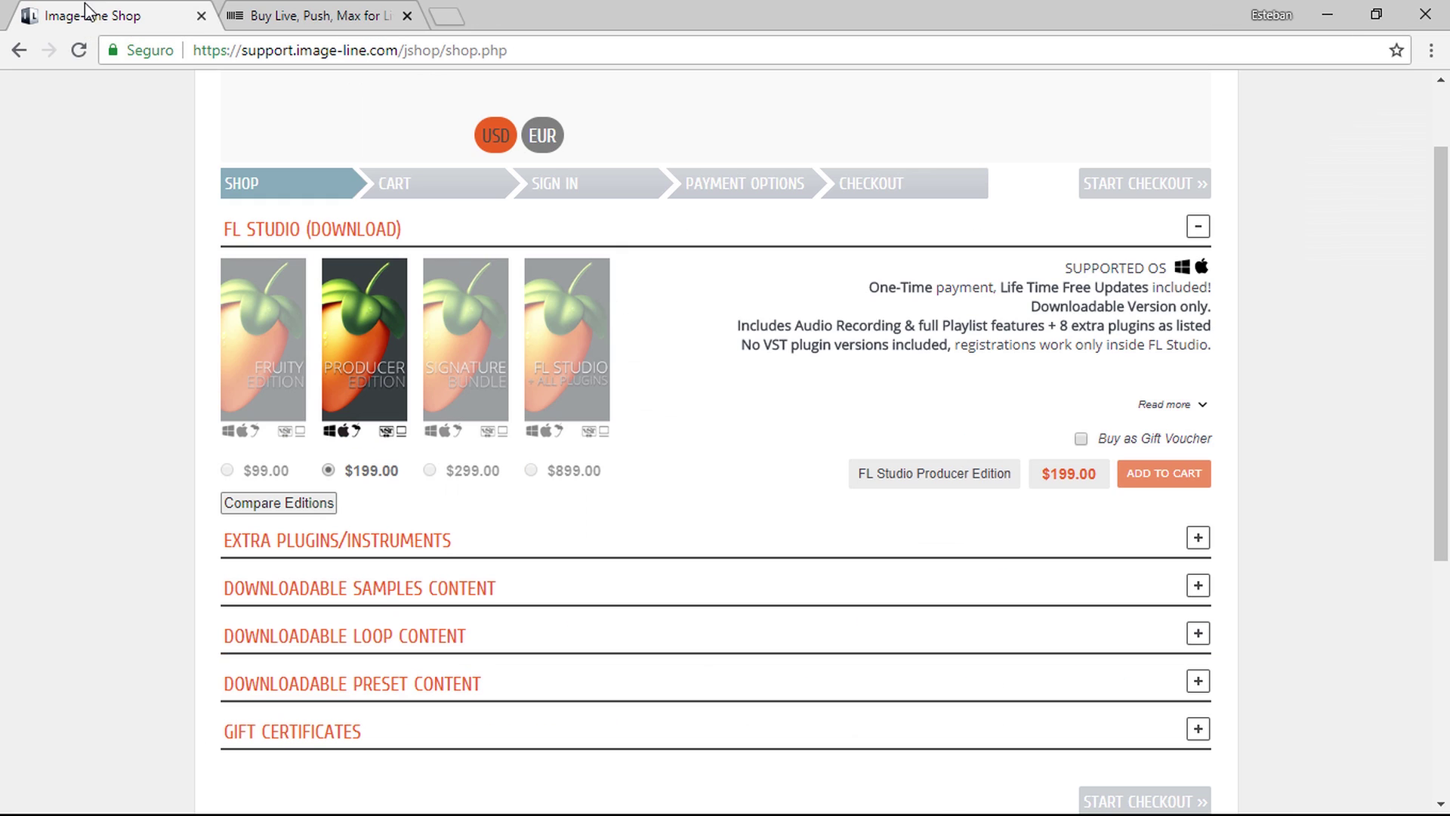
left_click(474, 309)
left_click(561, 308)
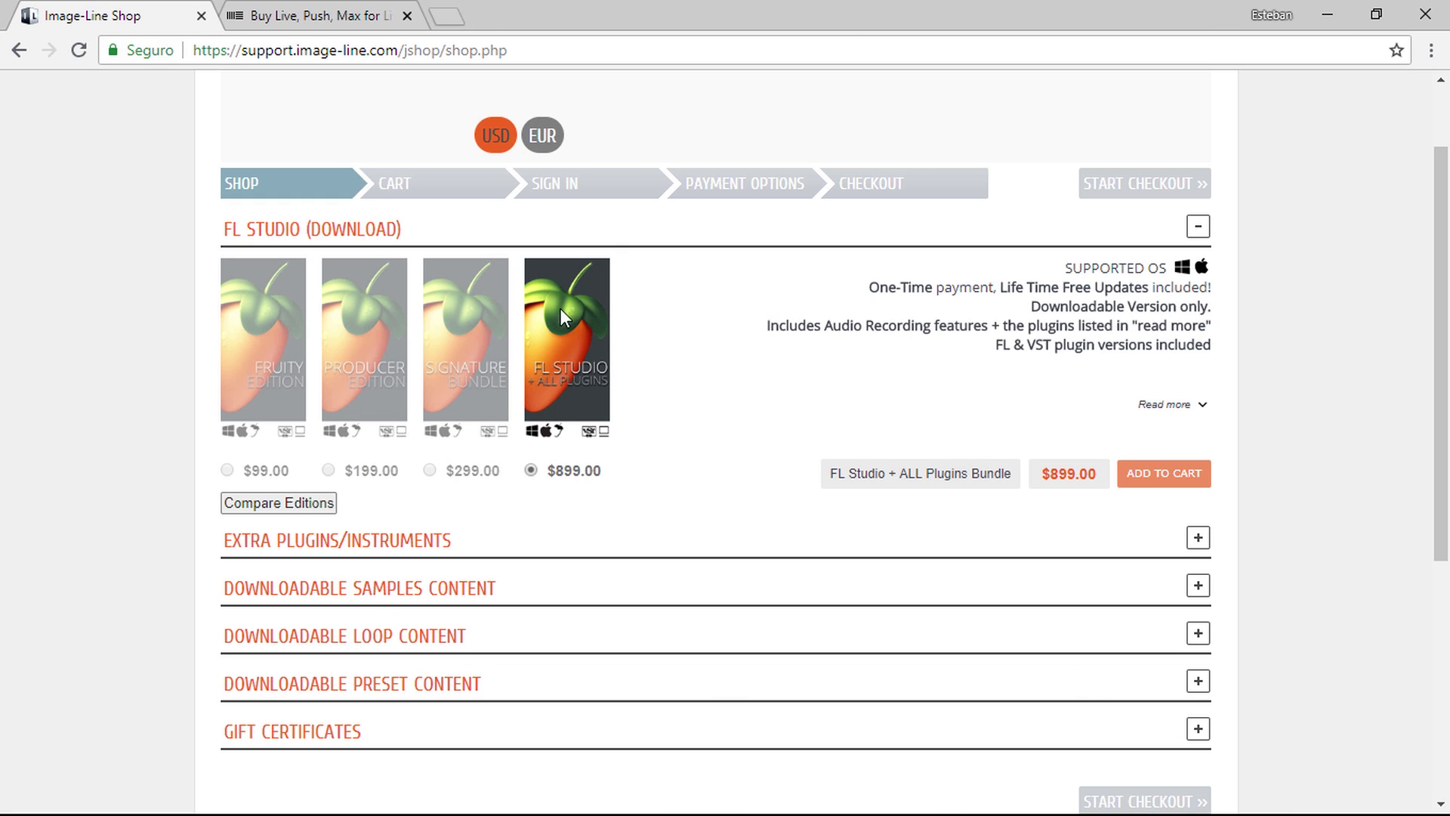